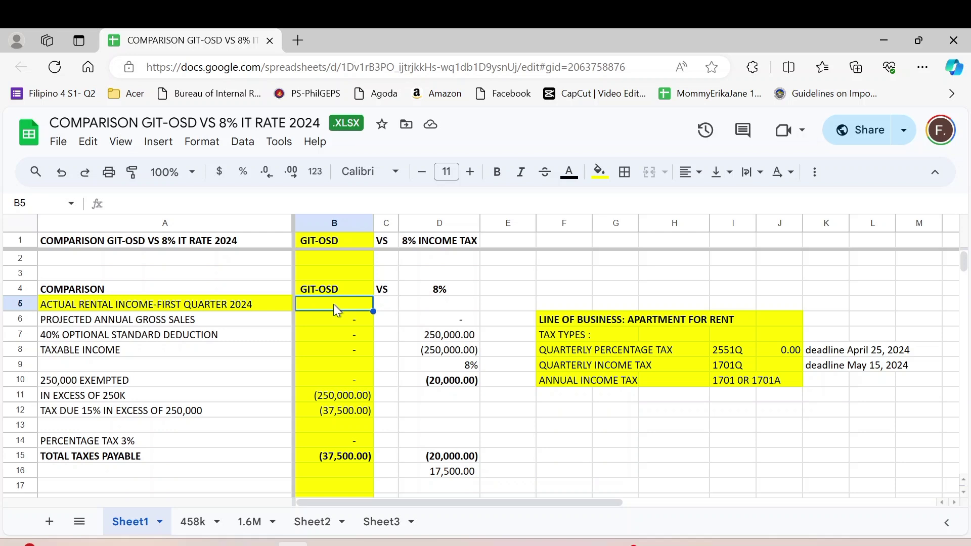
Enter 35,500 as the first-quarter rental income in B5.
left_click(547, 334)
left_click(544, 350)
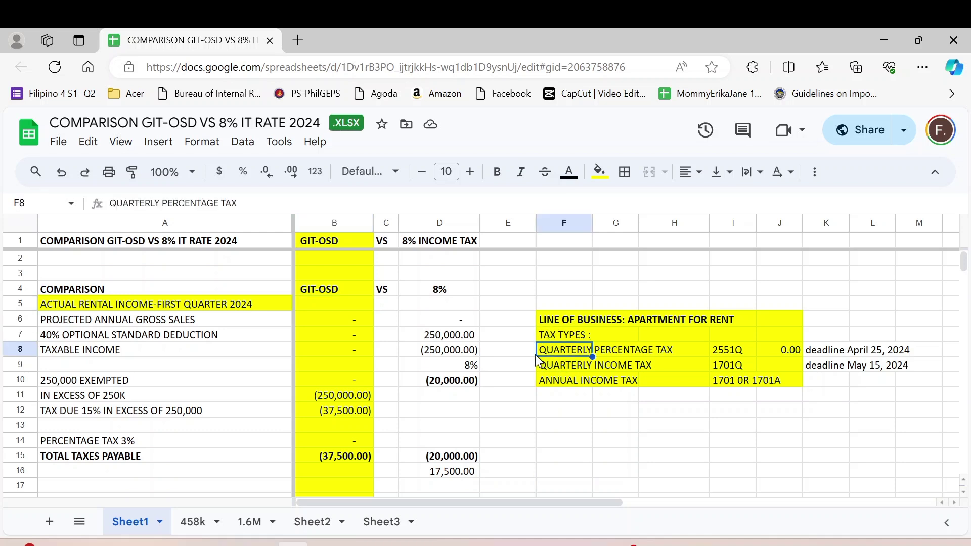
left_click(560, 382)
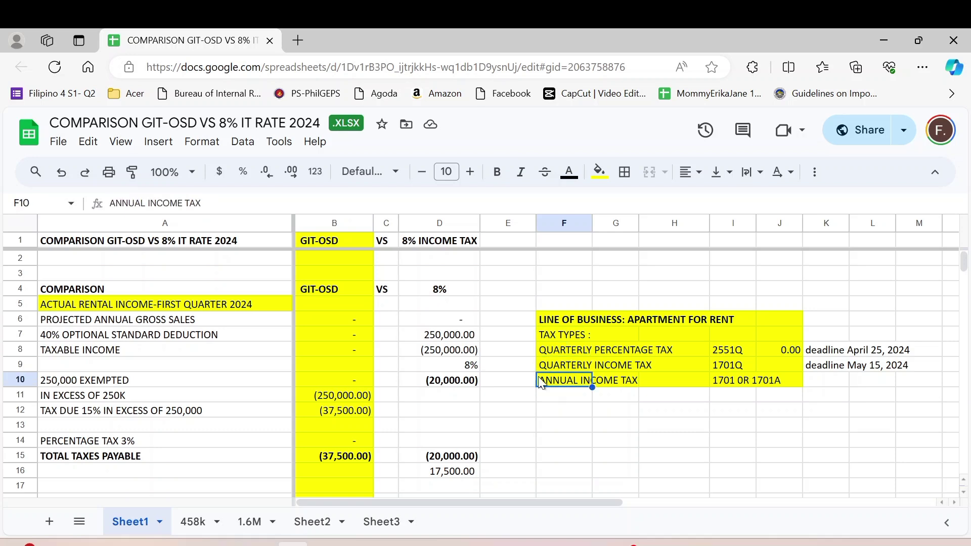
left_click(326, 306)
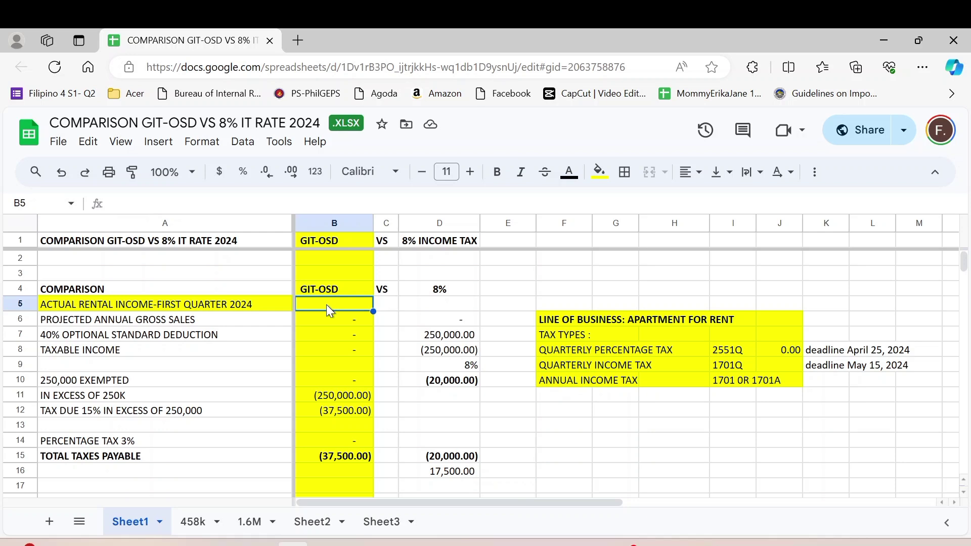
type("3")
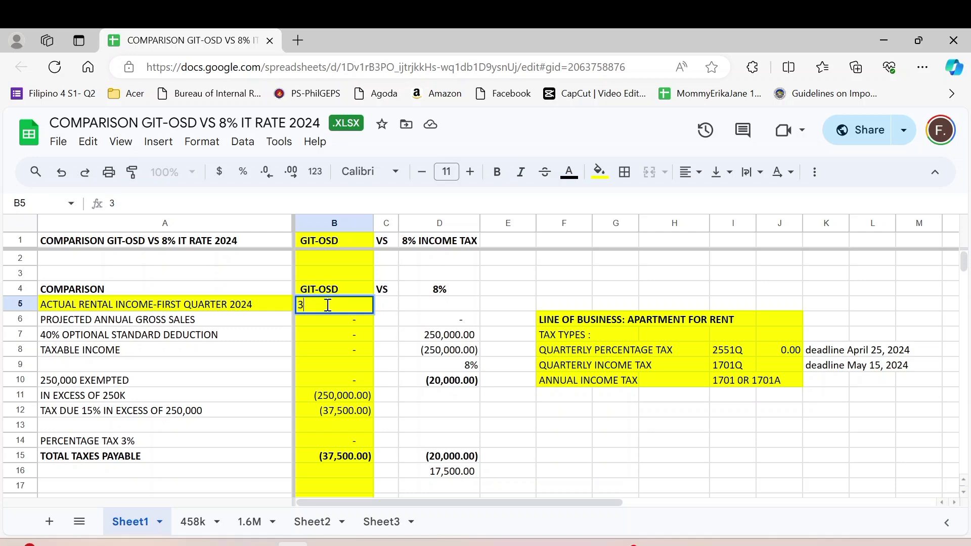
type("5500")
key("Return")
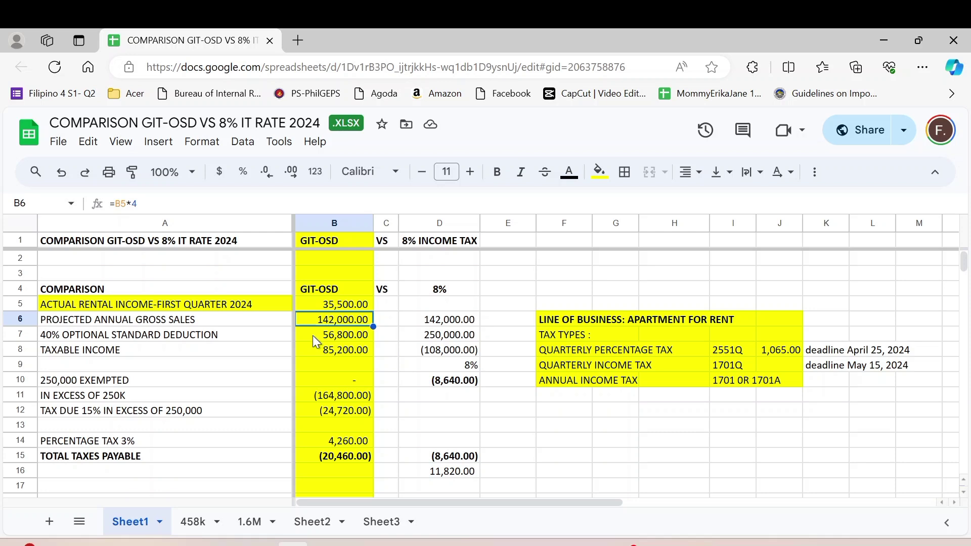
Replace the in-excess-of-250K formula in B11 with 0, making total taxes payable 4,260.00.
left_click(313, 336)
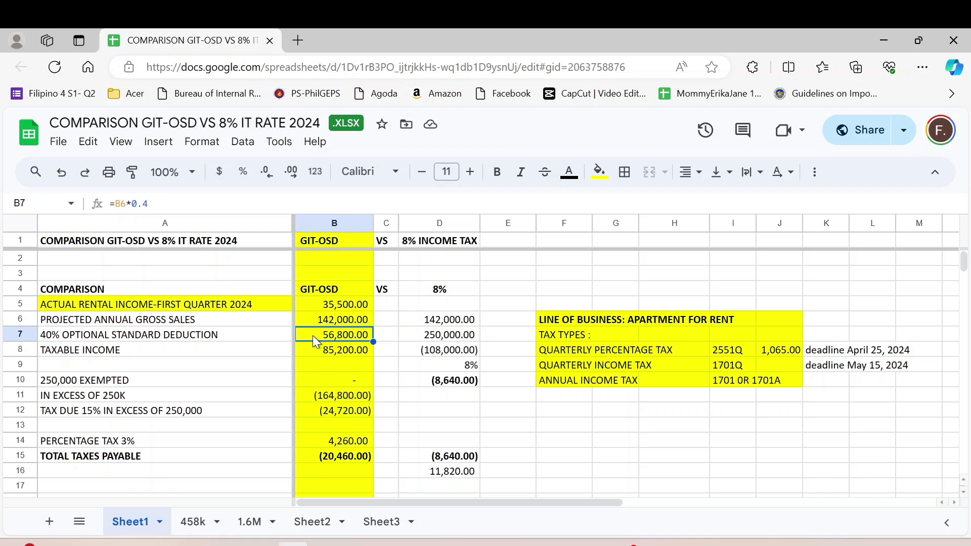
key("Down")
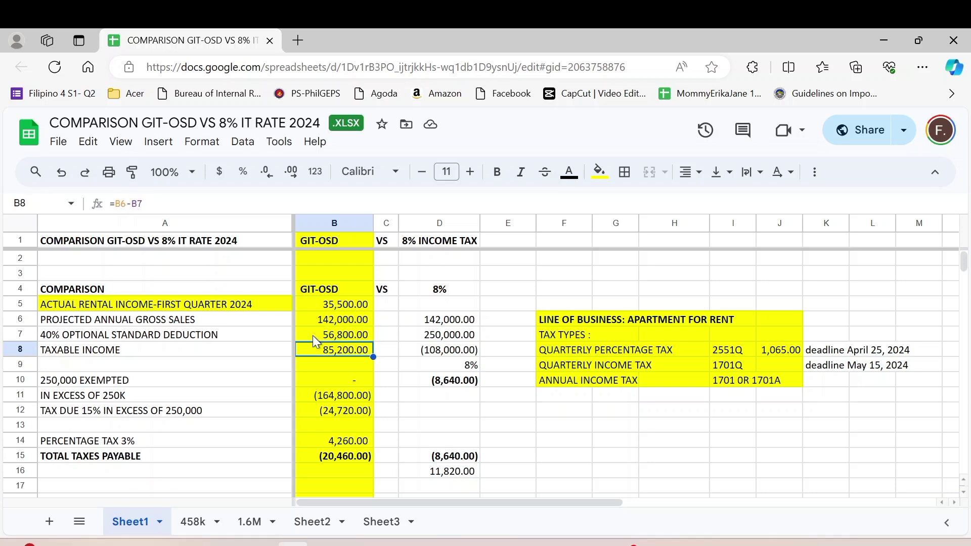
key("Down")
key("Down")
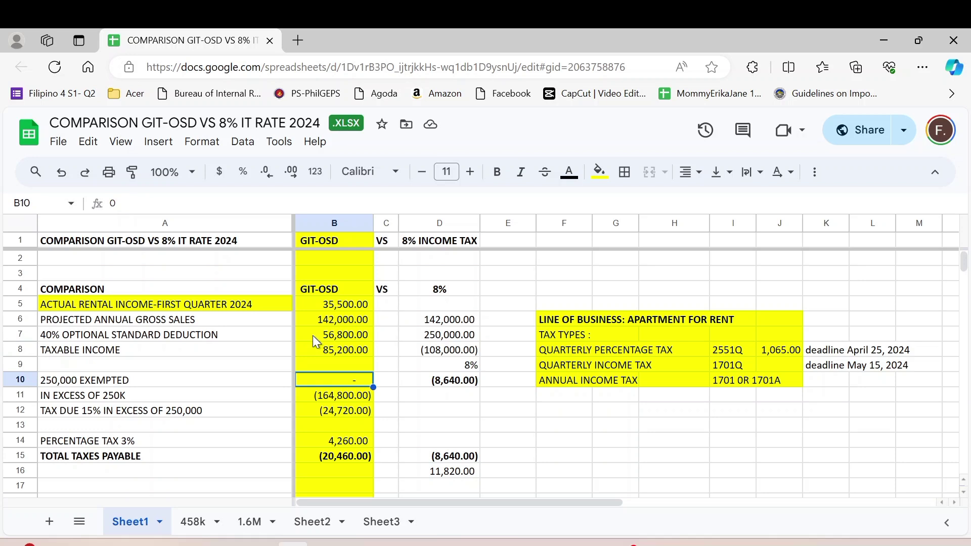
key("Down")
key("Delete")
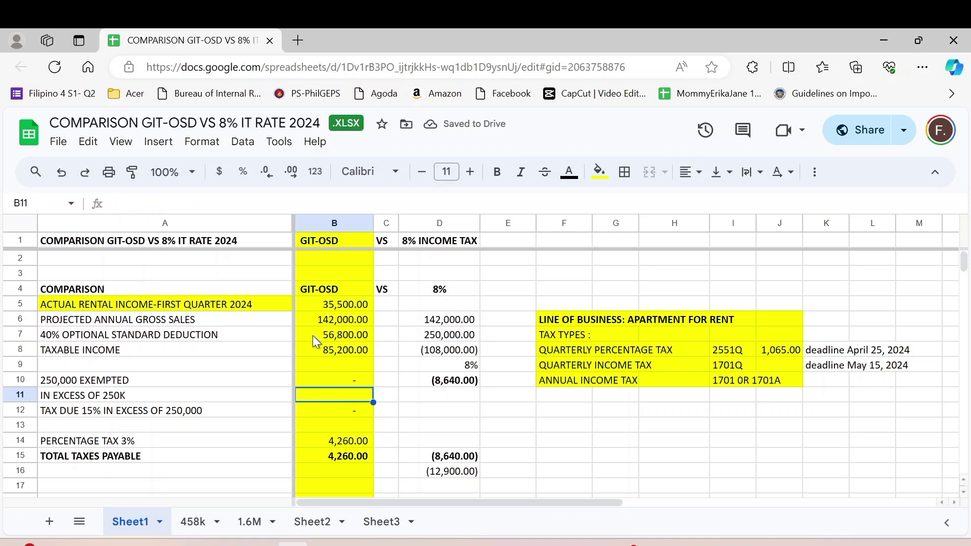
type("0")
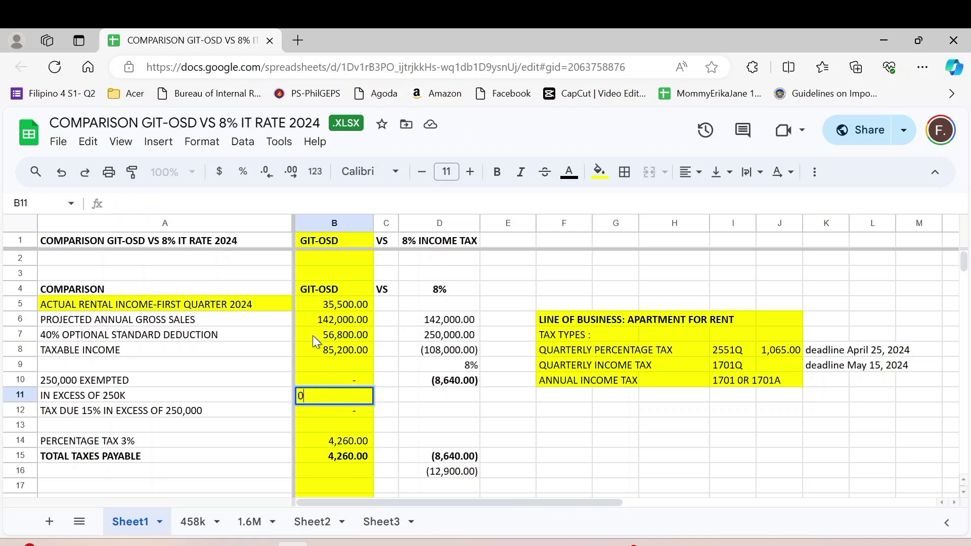
key("Return")
key("Up")
key("Up")
key("Up")
key("Up")
key("Up")
key("Up")
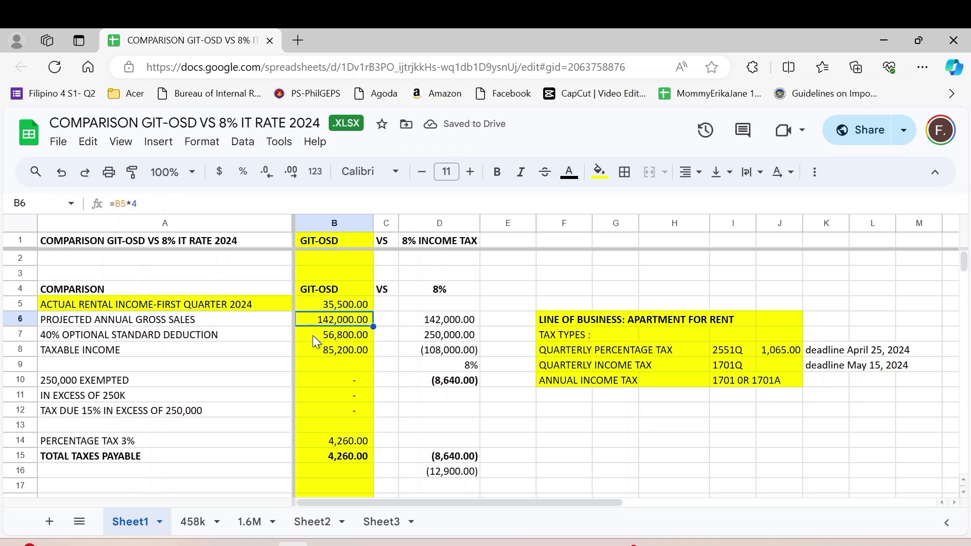
key("Down")
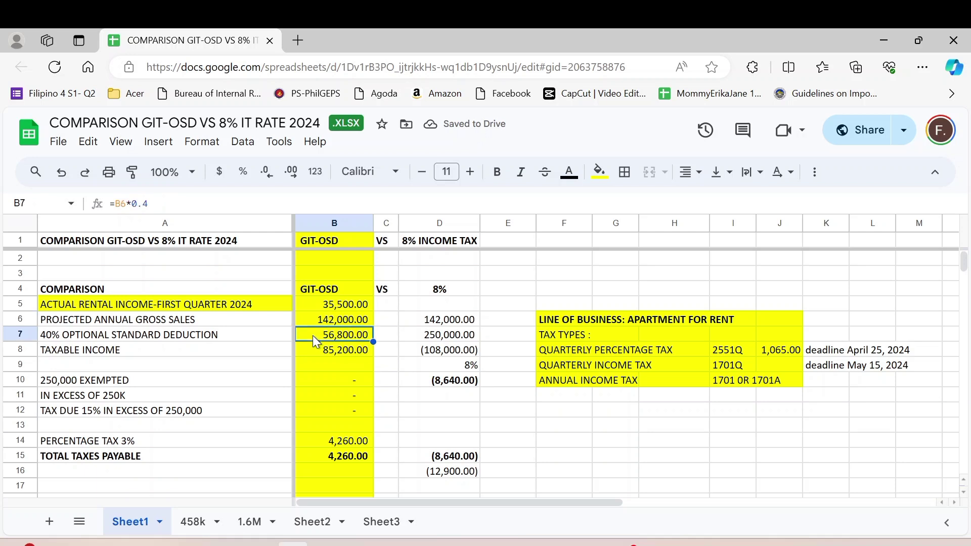
left_click(320, 305)
left_click(305, 370)
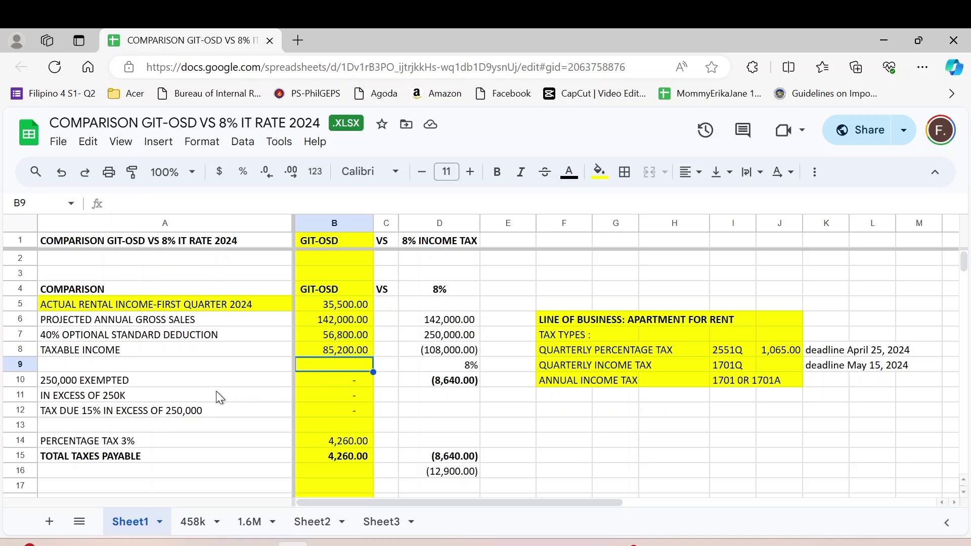
left_click(125, 395)
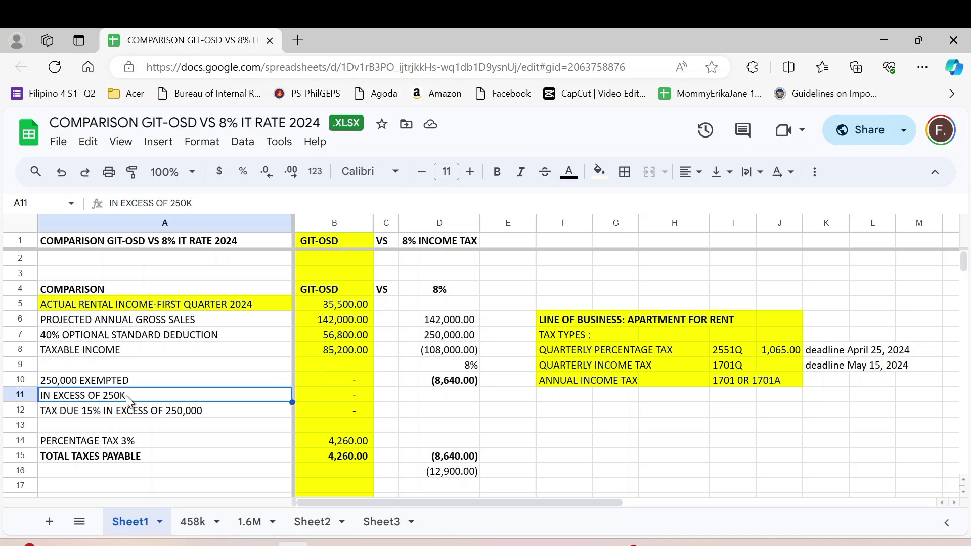
key("Down")
key("Up")
key("Up")
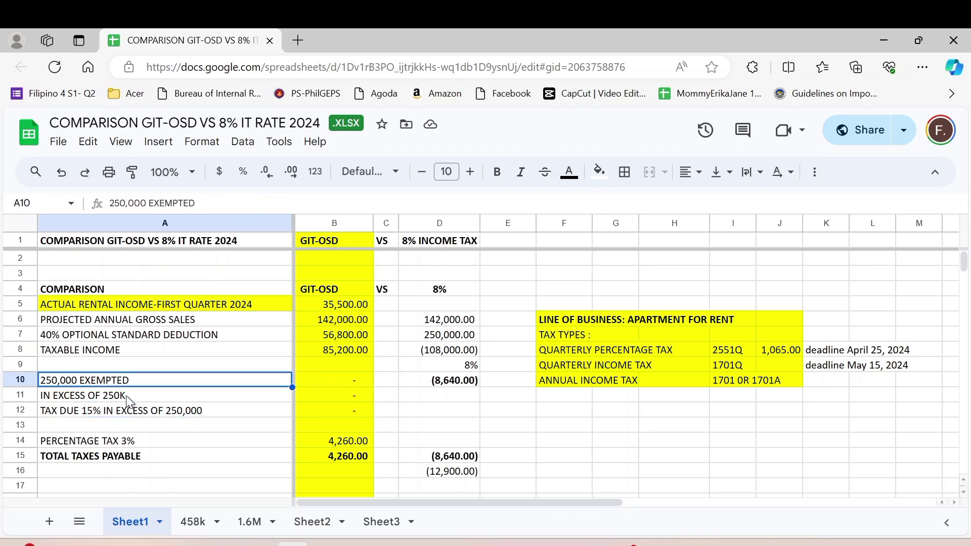
key("Up")
key("Up")
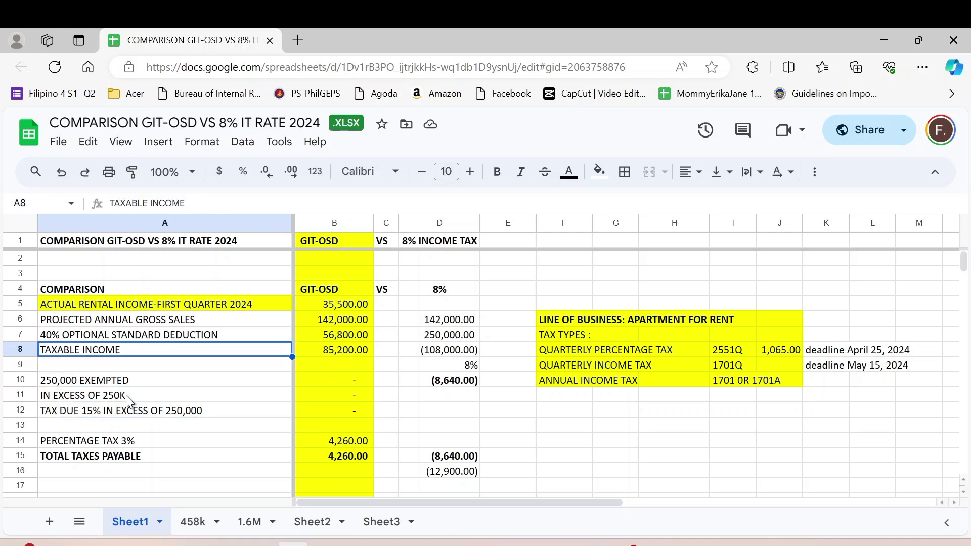
key("Down")
key("Down")
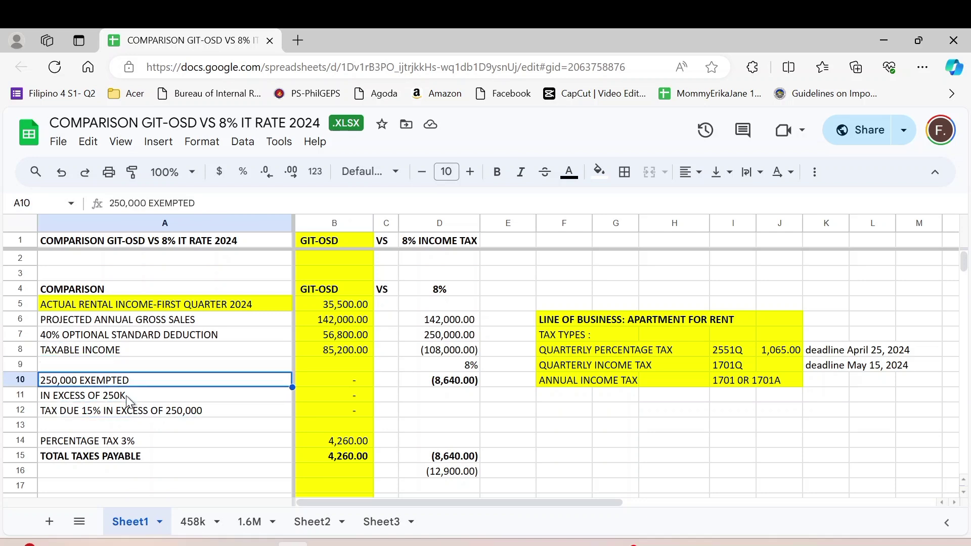
key("Down")
key("Down")
key("Down")
key("Down")
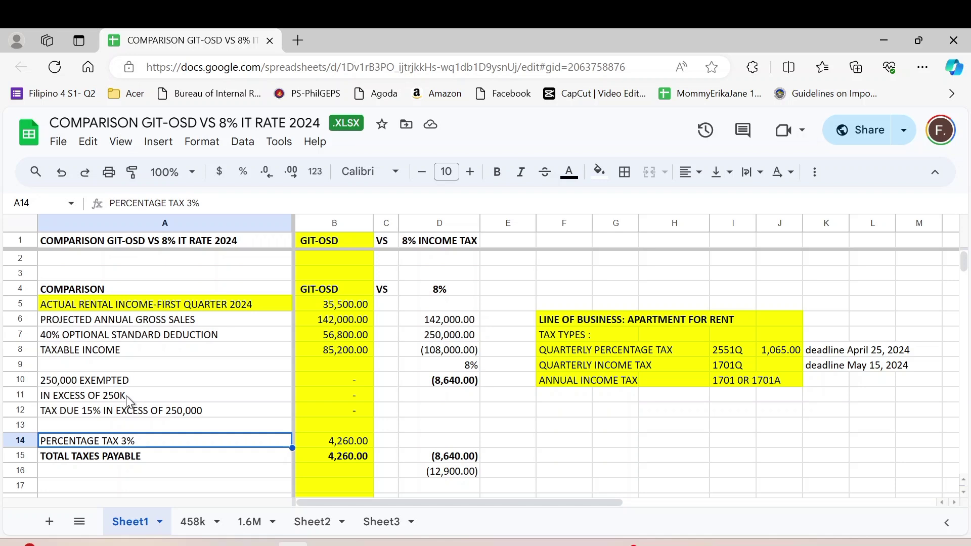
key("Down")
key("Down")
key("Down")
key("Down")
key("Down")
key("Down")
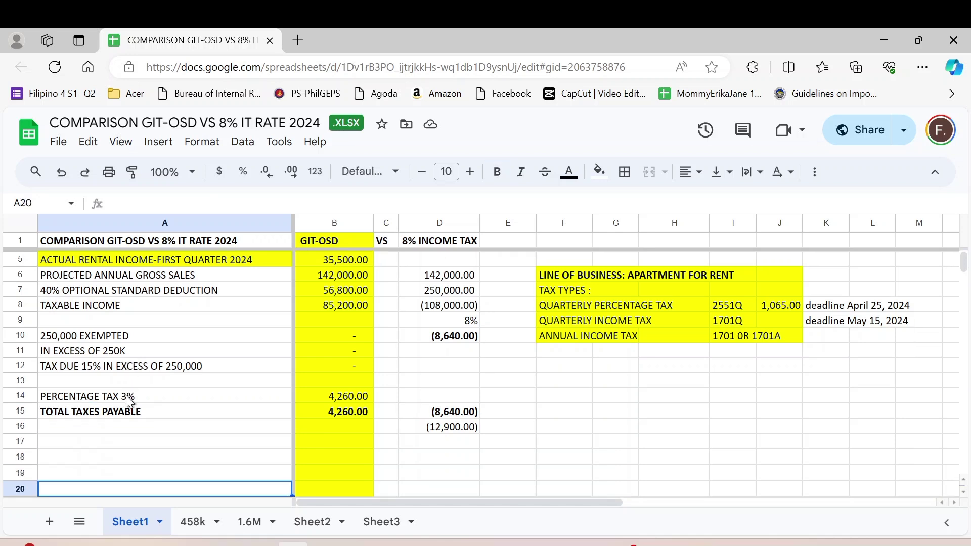
key("Up")
key("Up")
key("Up")
key("Up")
key("Up")
key("Up")
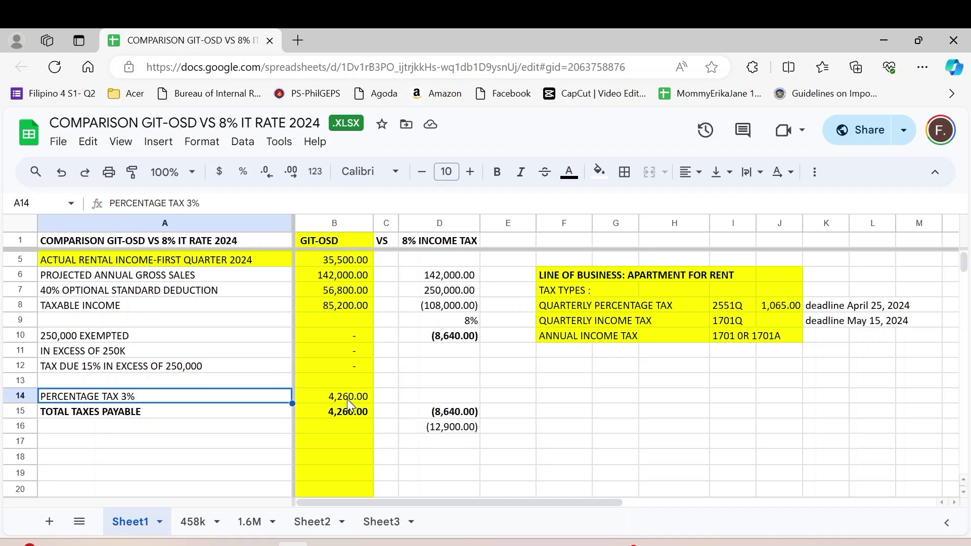
key("Right")
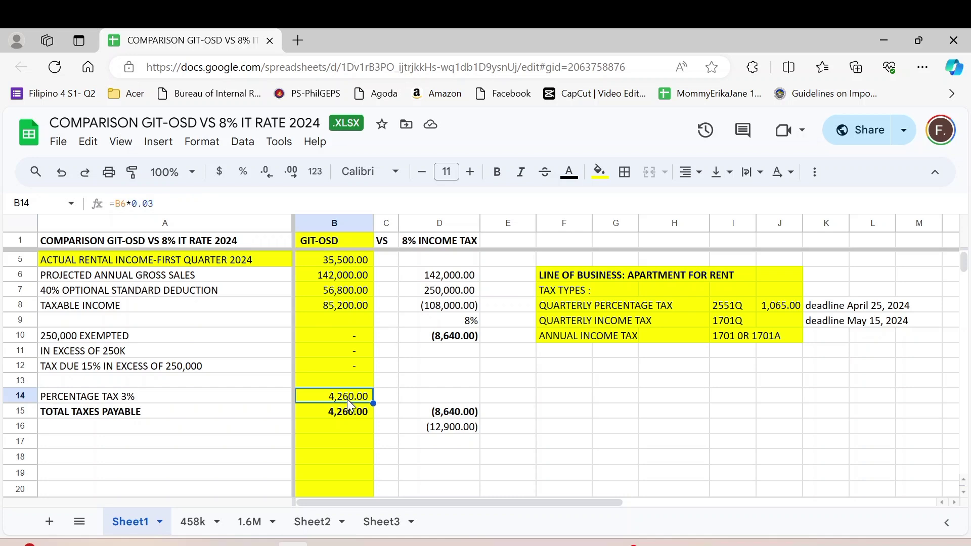
key("Down")
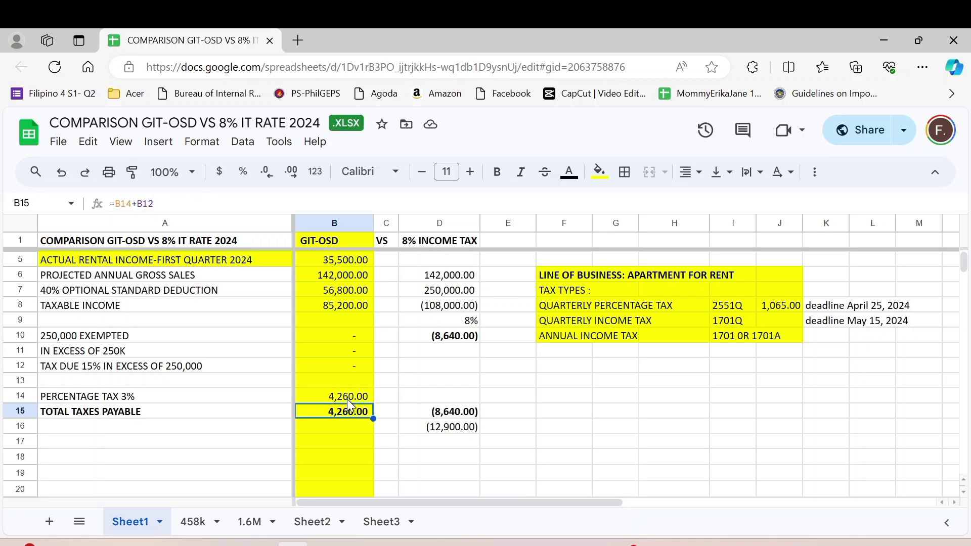
key("Up")
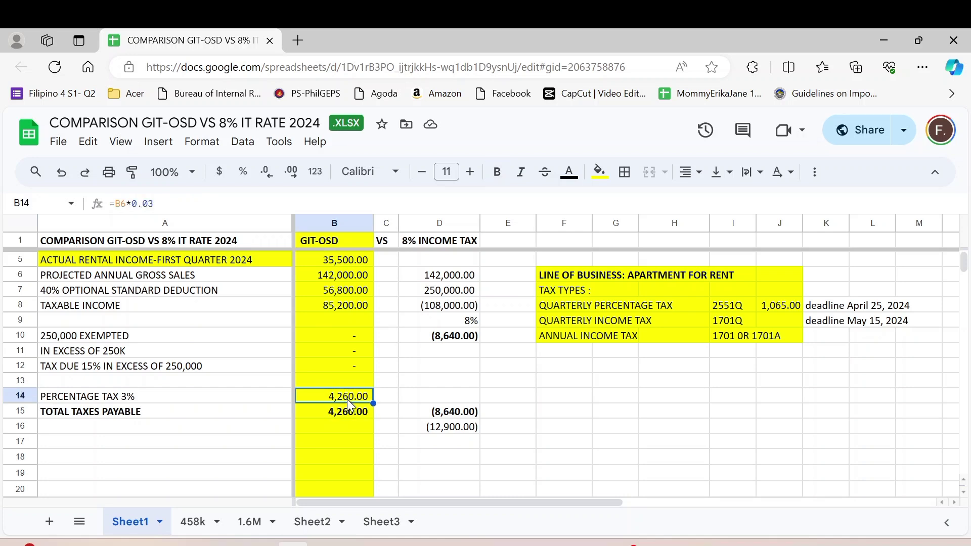
key("Down")
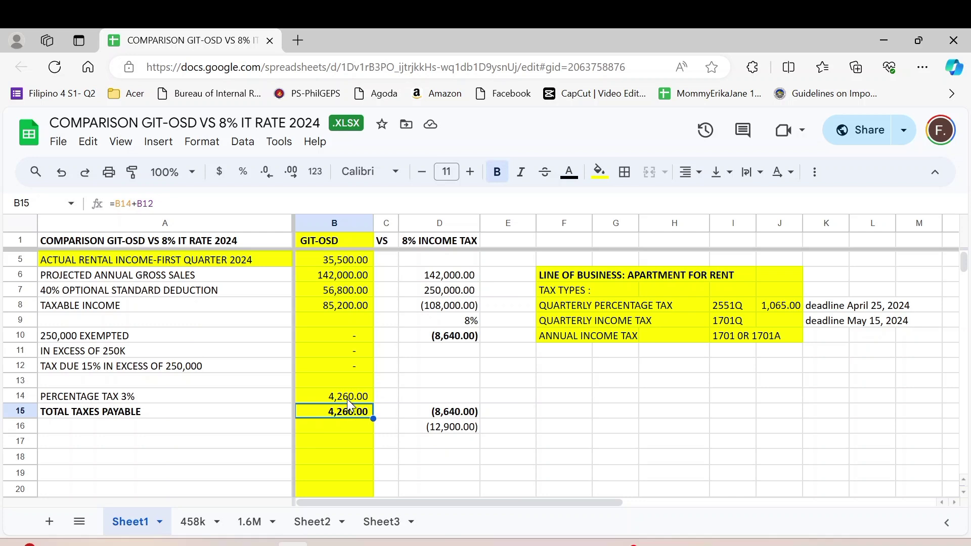
key("Up")
key("Up")
key("Up")
key("Up")
key("Up")
key("Up")
key("Up")
key("Up")
key("Up")
key("Up")
key("Up")
key("Up")
key("Up")
key("Up")
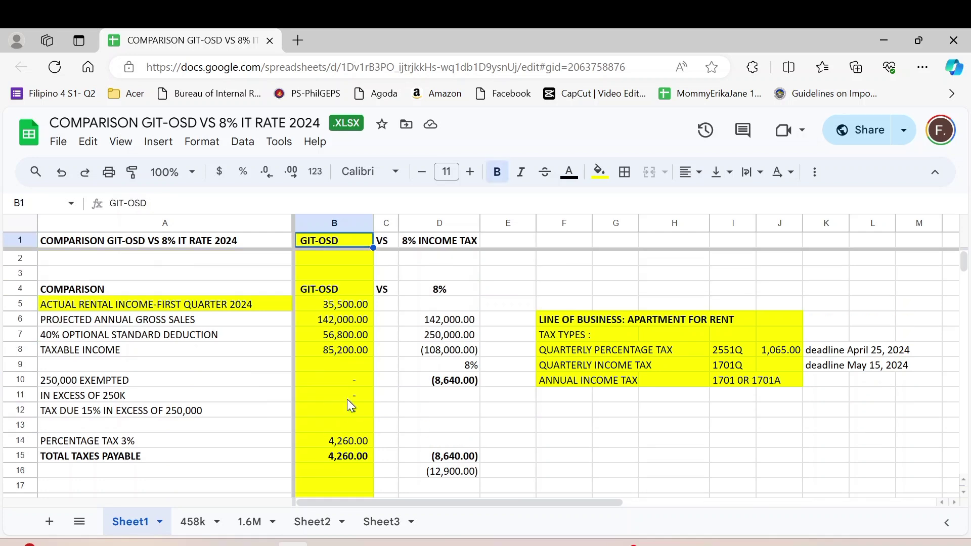
Set D7 to =D6 so the 8% column deducts the full 142,000.00 gross sales.
key("Down")
key("Down")
key("Down")
key("Down")
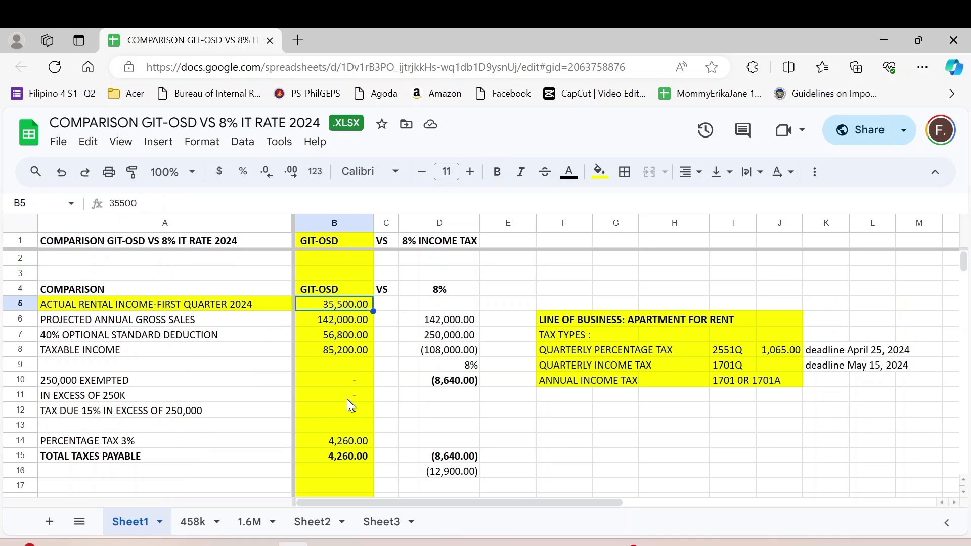
key("Right")
key("Right")
key("Down")
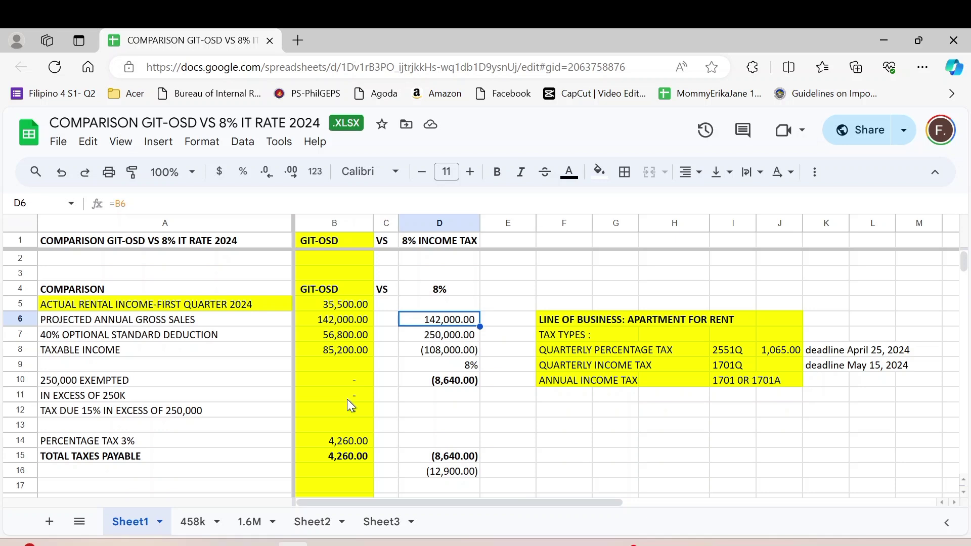
key("Down")
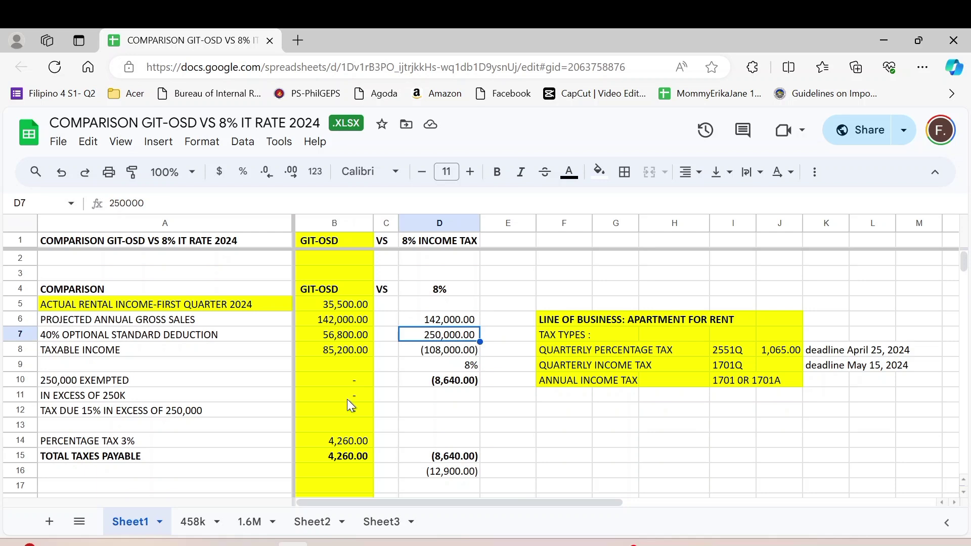
type("1")
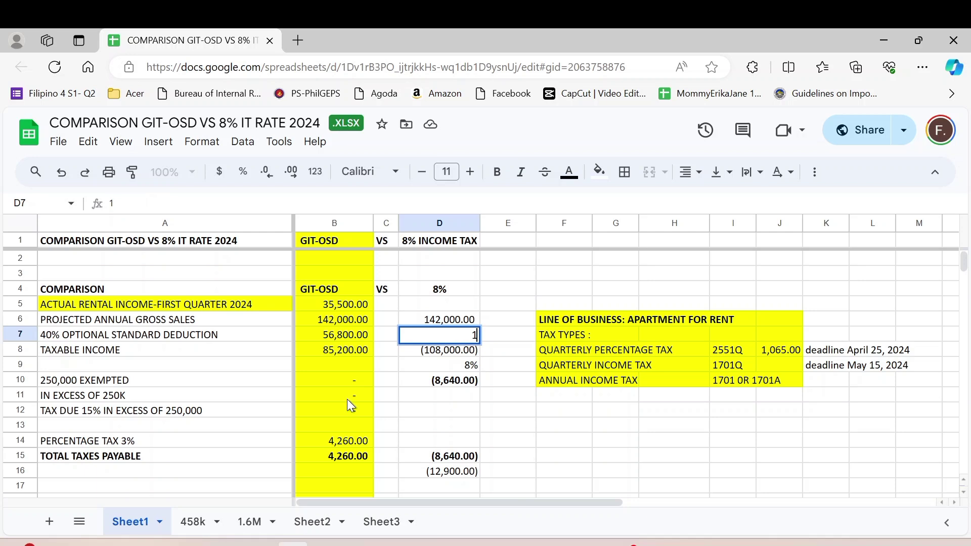
type("420000")
key("Return")
key("Up")
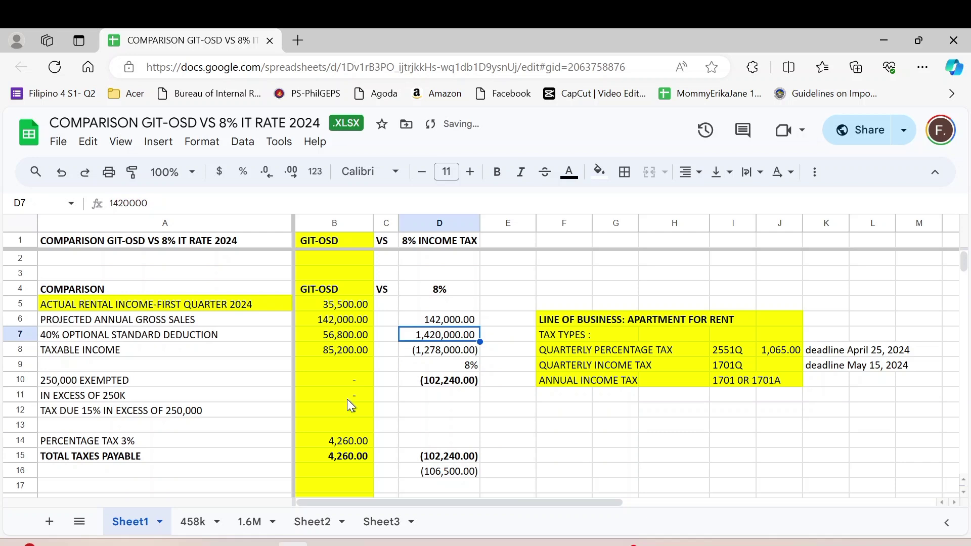
type("=")
key("Up")
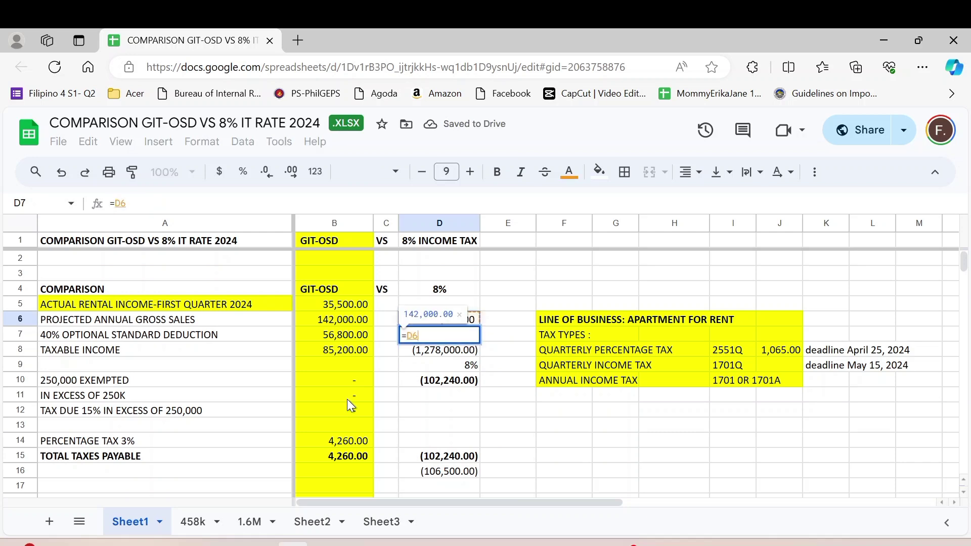
key("Return")
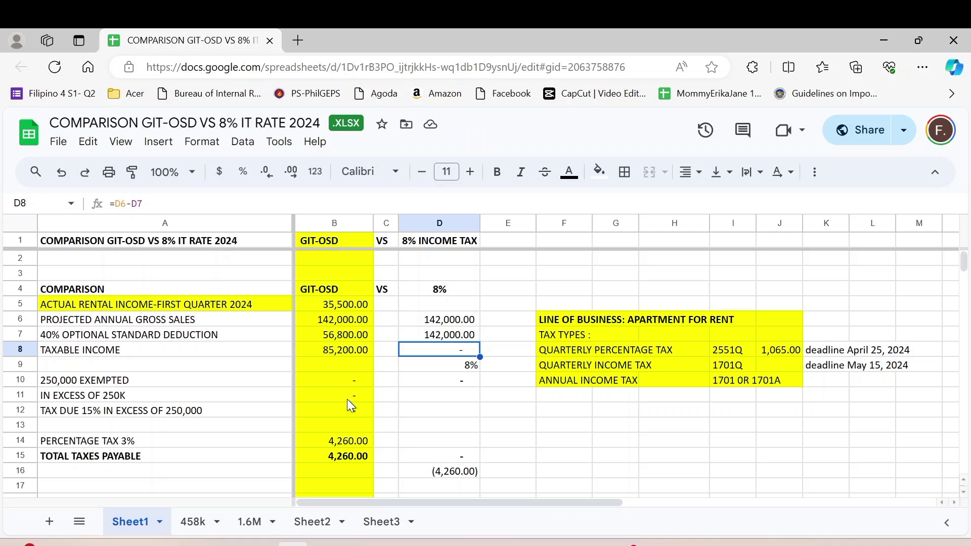
Clear the 4,260.00 difference in D16.
key("Down")
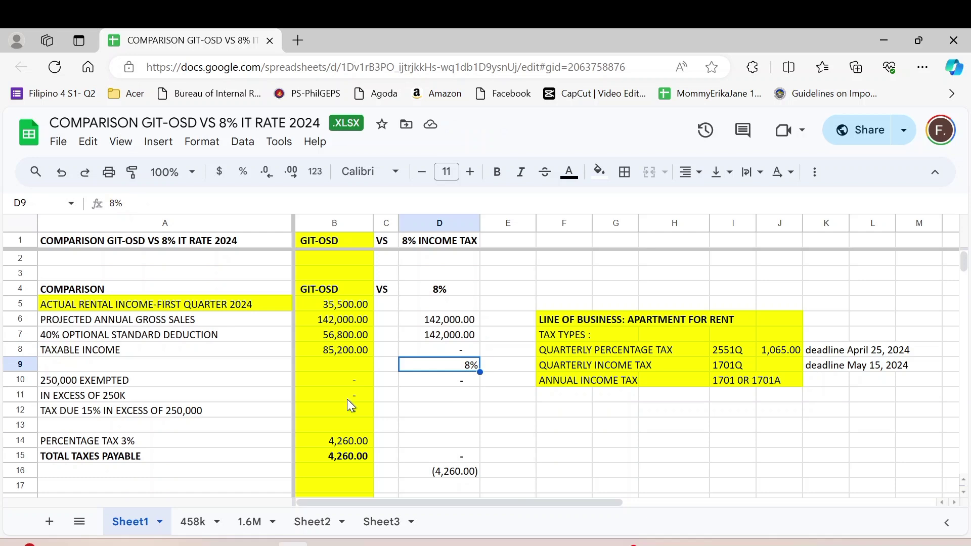
key("Down")
key("Down")
key("Down")
key("Down")
key("Down")
key("Down")
key("Down")
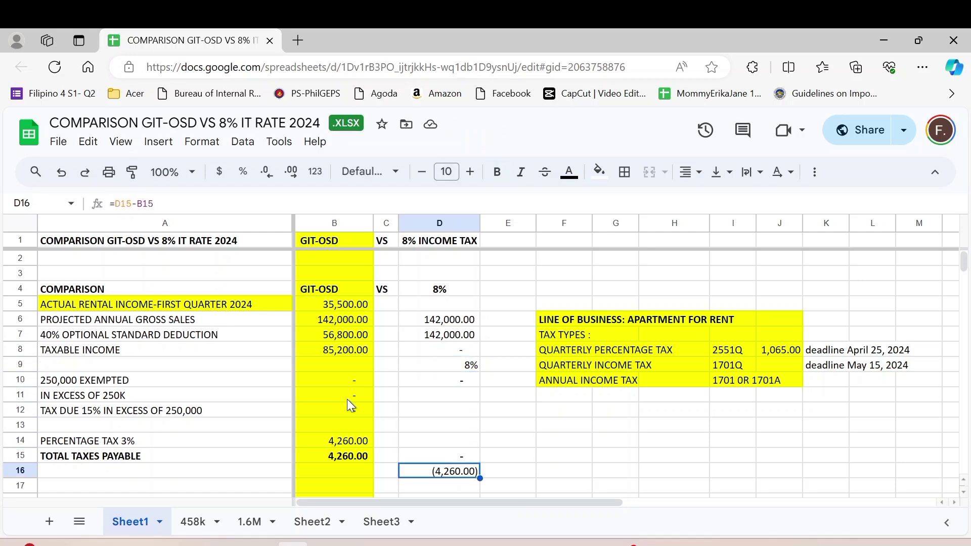
key("Delete")
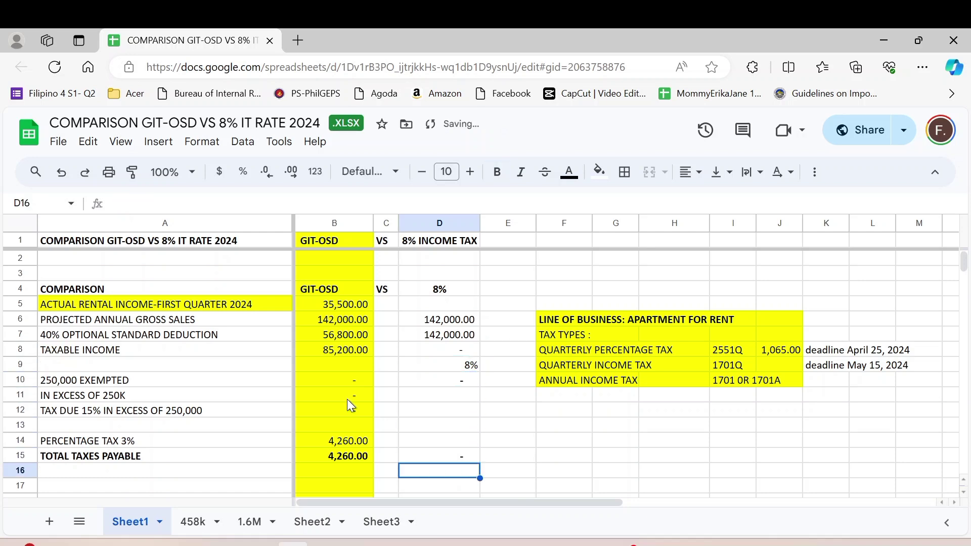
Enter 0 in D16 and clear the 1,065.00 percentage tax amount in J8 beside 2551Q.
type("0")
key("Return")
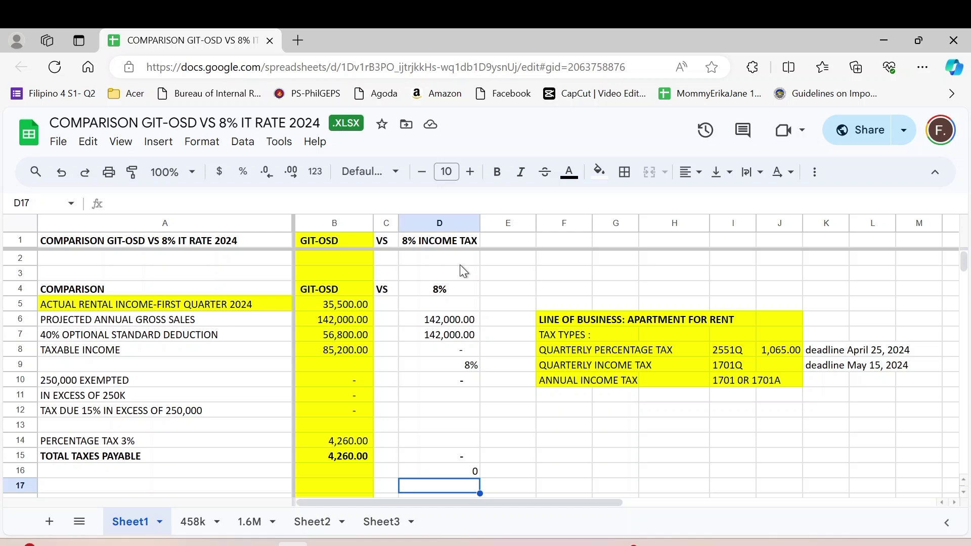
left_click(772, 352)
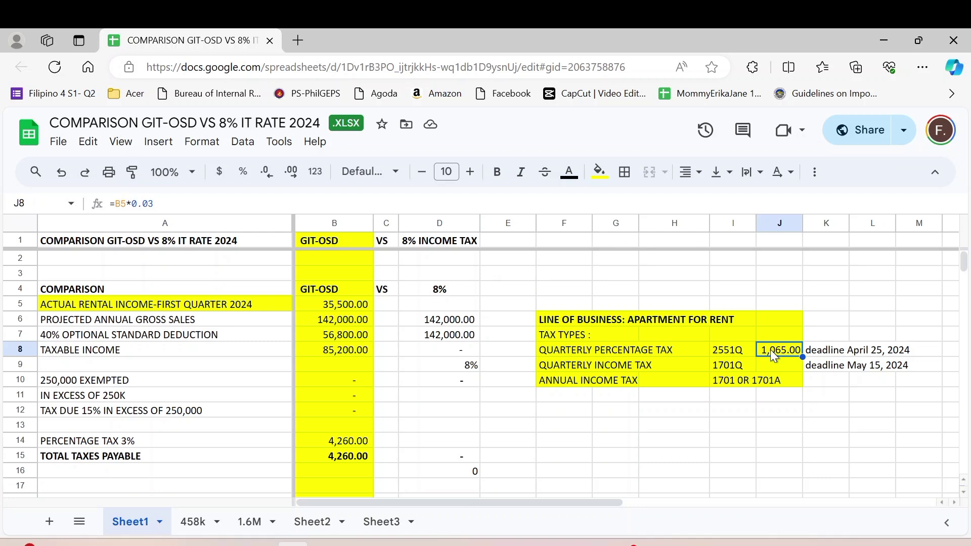
key("Delete")
key("Down")
key("Down")
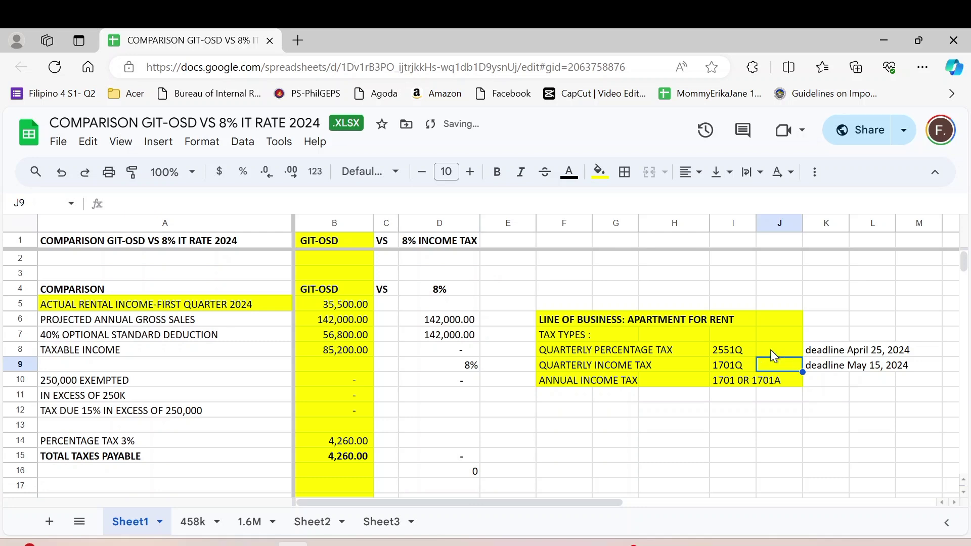
key("Down")
key("Down")
key("Down")
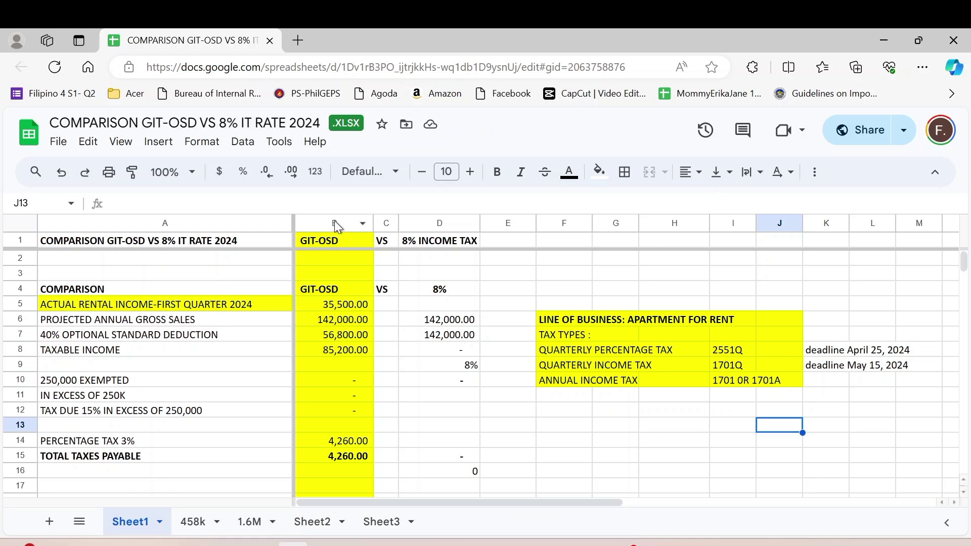
Remove the yellow fill from the GIT-OSD column B.
left_click(362, 226)
left_click(362, 225)
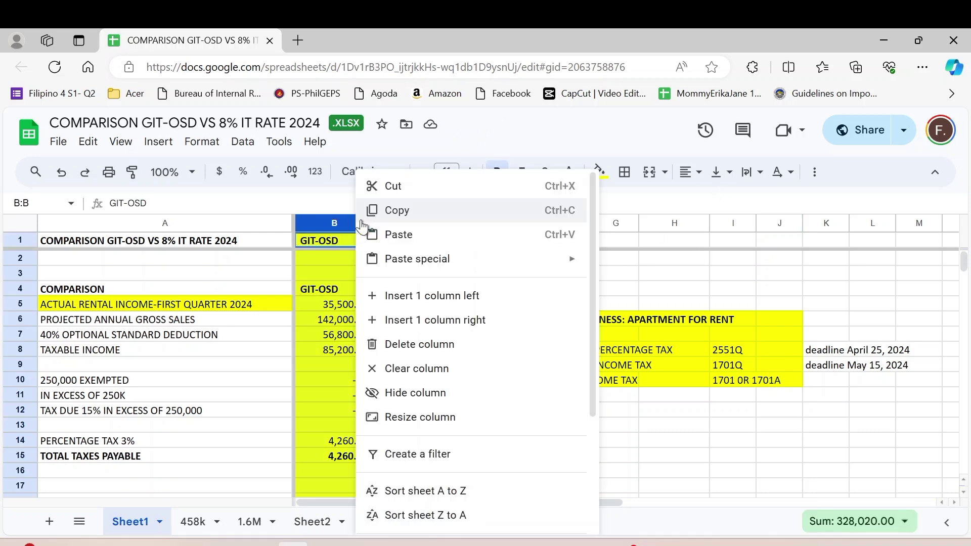
left_click(702, 299)
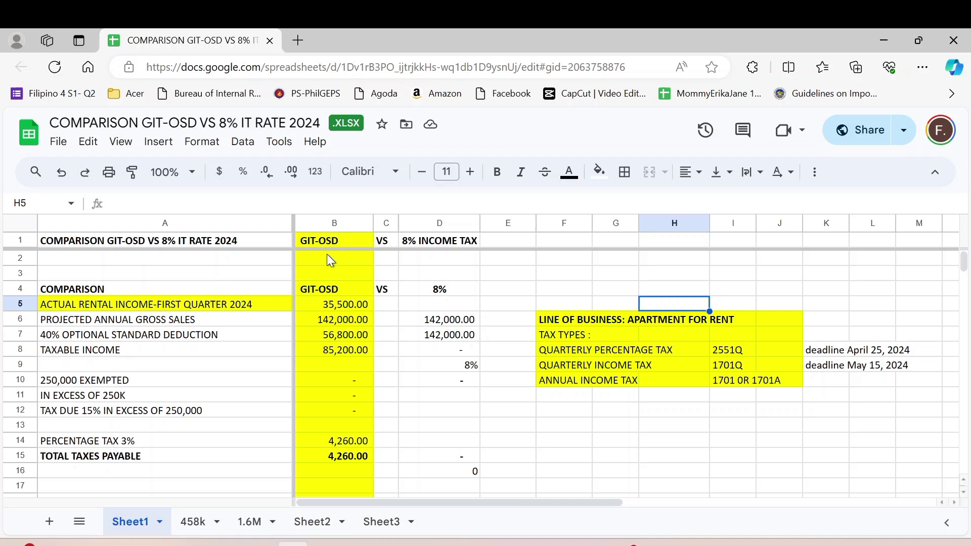
left_click(334, 223)
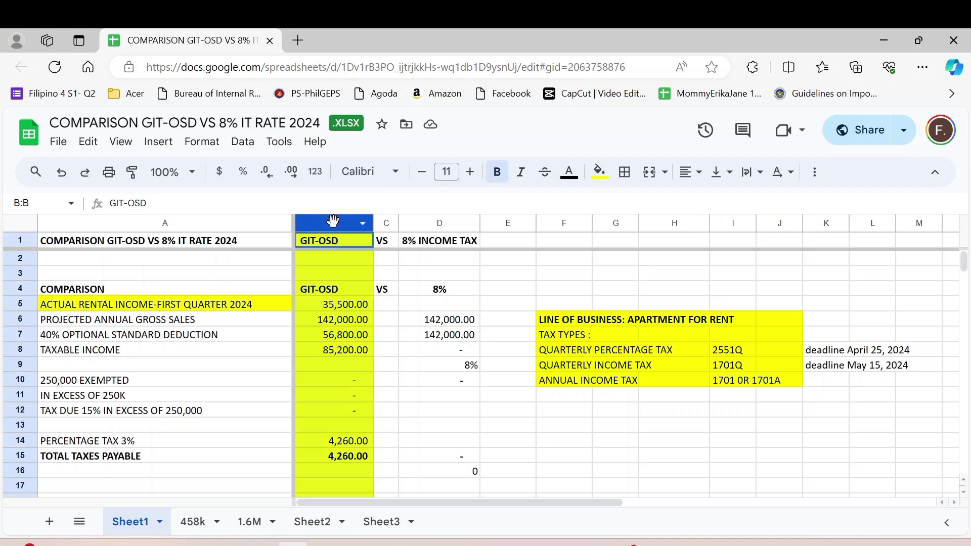
left_click(600, 173)
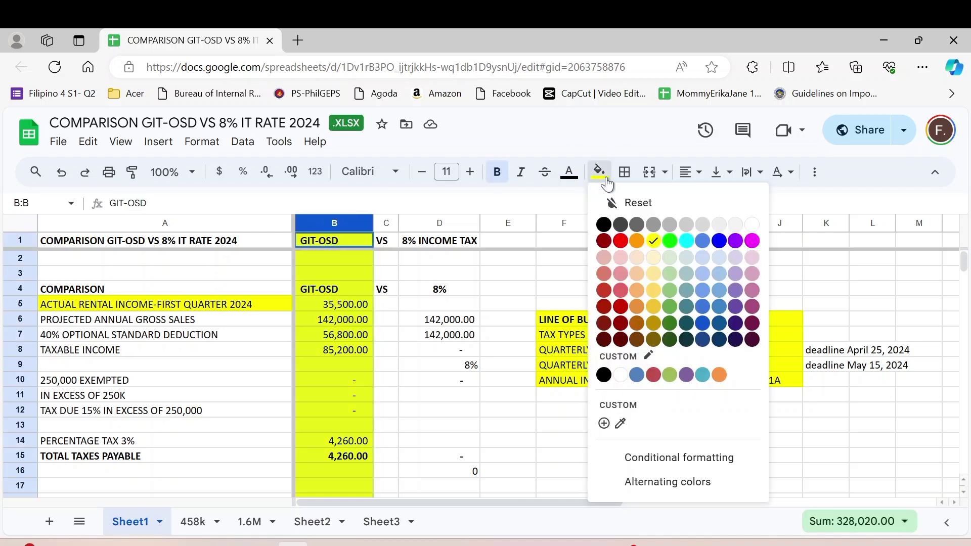
left_click(620, 377)
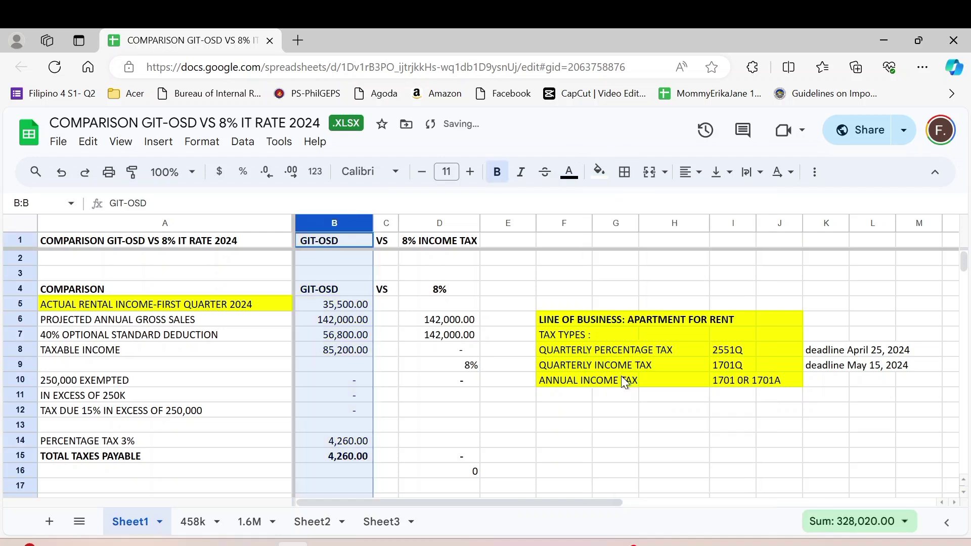
Fill the 8% INCOME TAX column D with yellow.
left_click(444, 215)
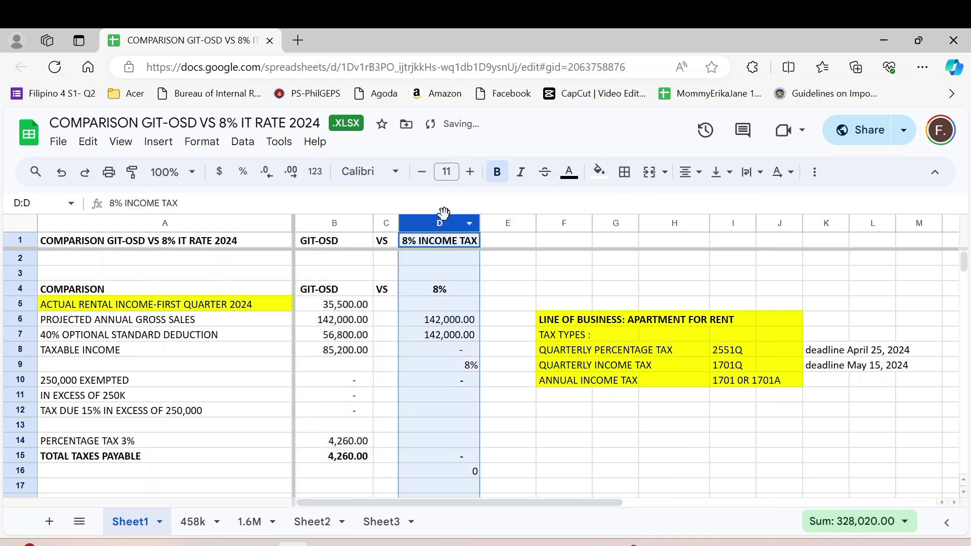
left_click(600, 172)
left_click(651, 242)
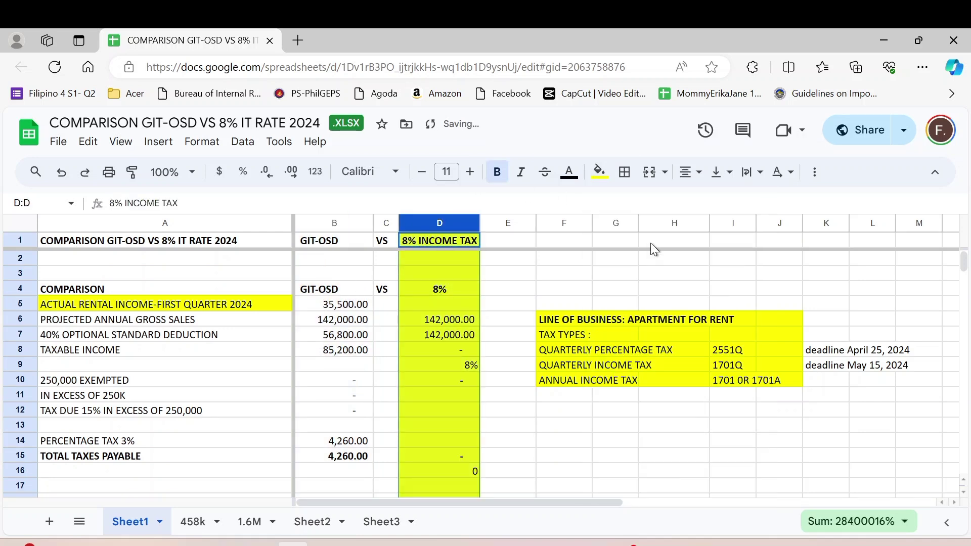
left_click(519, 290)
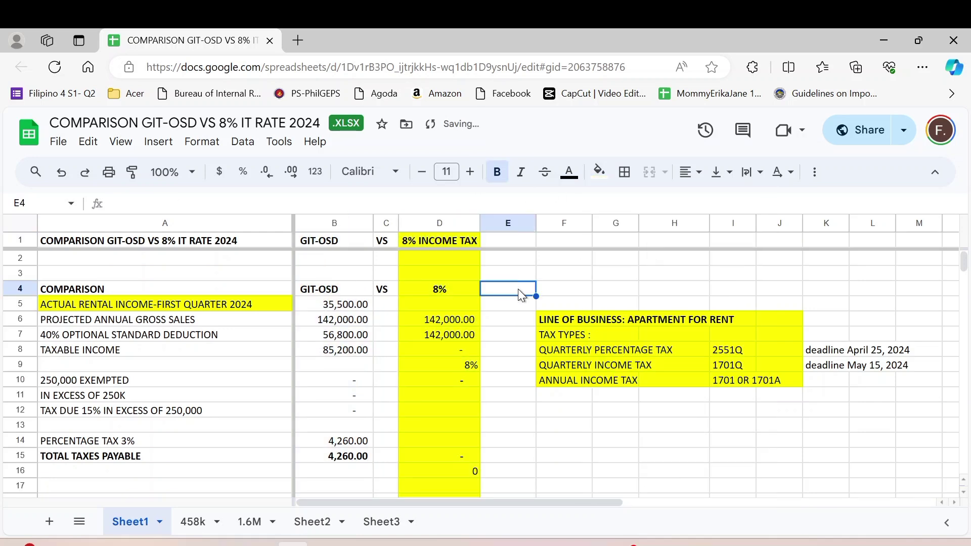
Select the 2551Q form code in I8, then minimise the browser to the desktop.
left_click(556, 354)
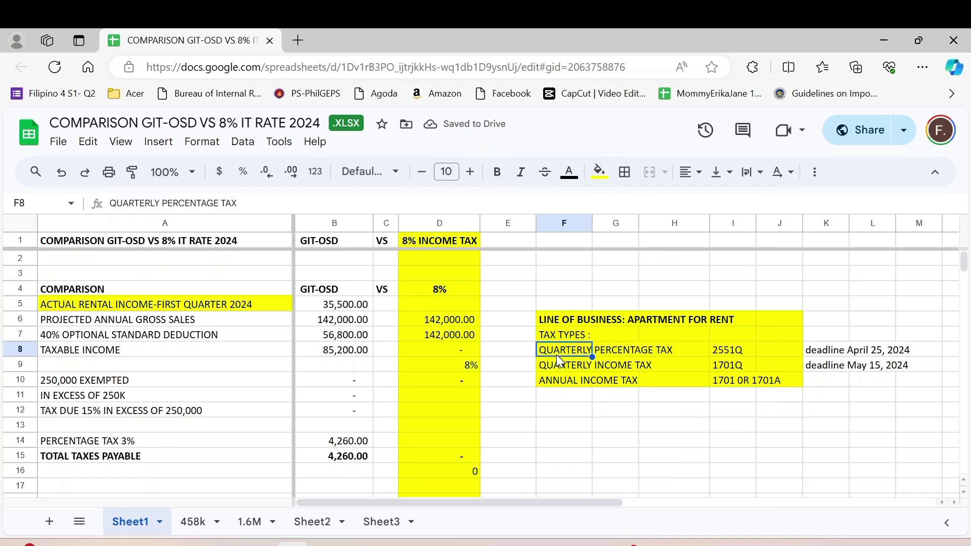
left_click(728, 356)
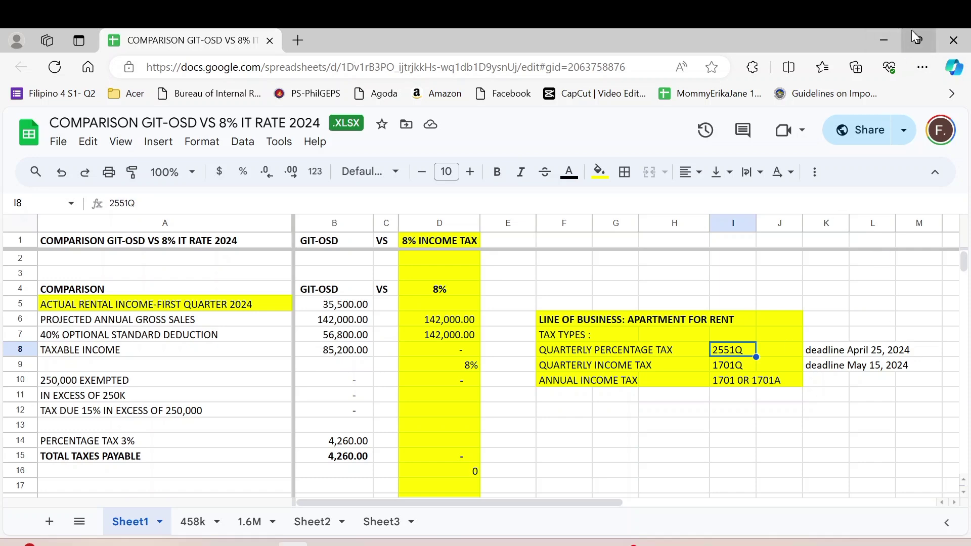
left_click(883, 41)
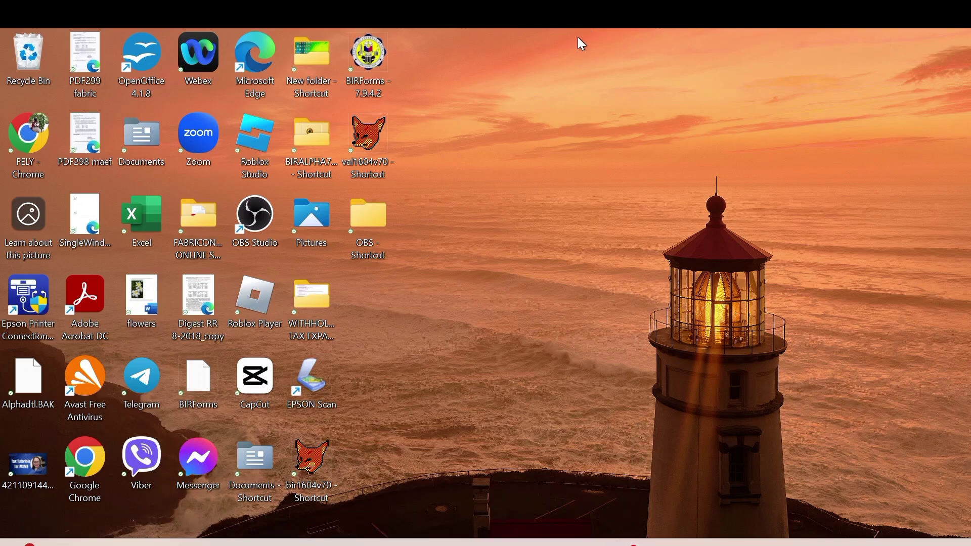
Launch Offline eBIRForms Package v7.9.4.2 from its desktop shortcut, ready at the TIN box.
double_click(372, 75)
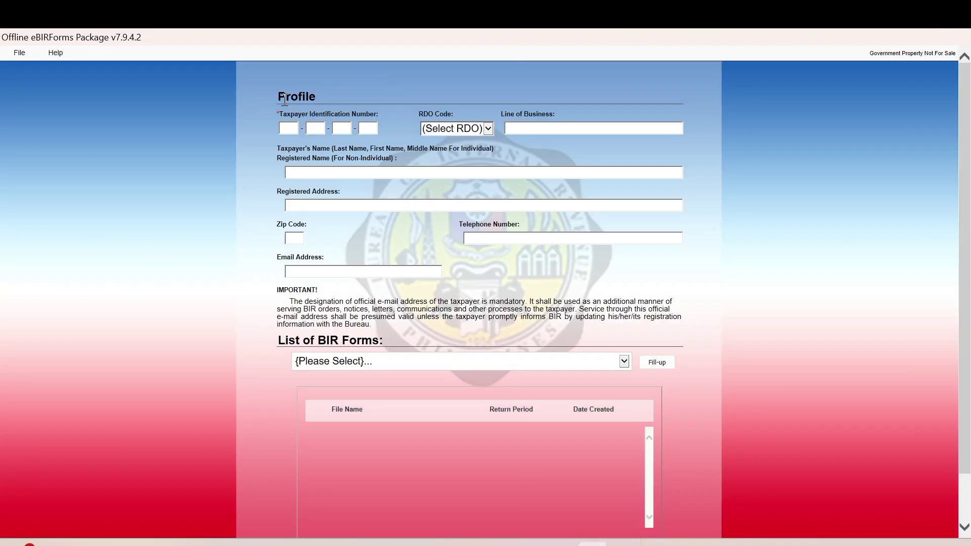
left_click(289, 129)
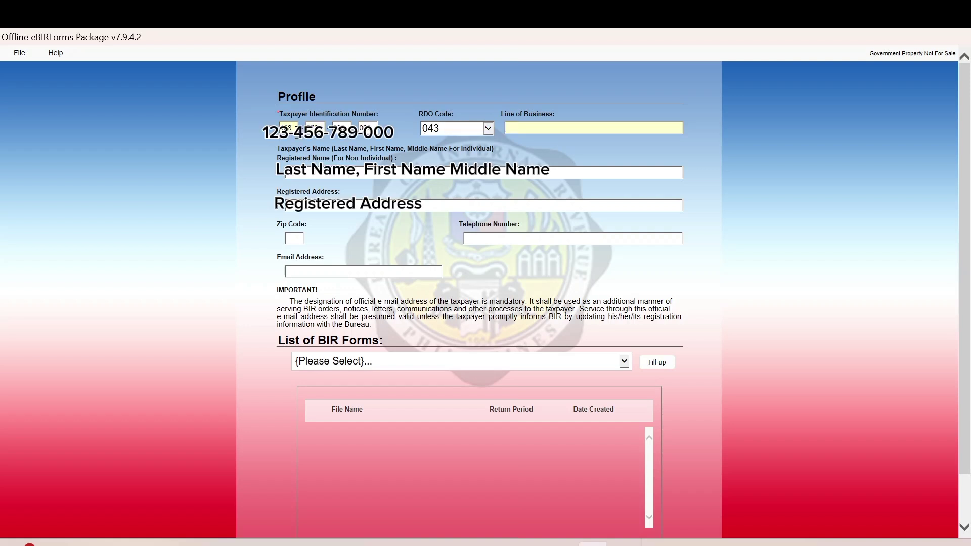
Enter the TIN, RDO code 043, line of business APARTMENT FOR RENT, and the taxpayer's name.
left_click(316, 173)
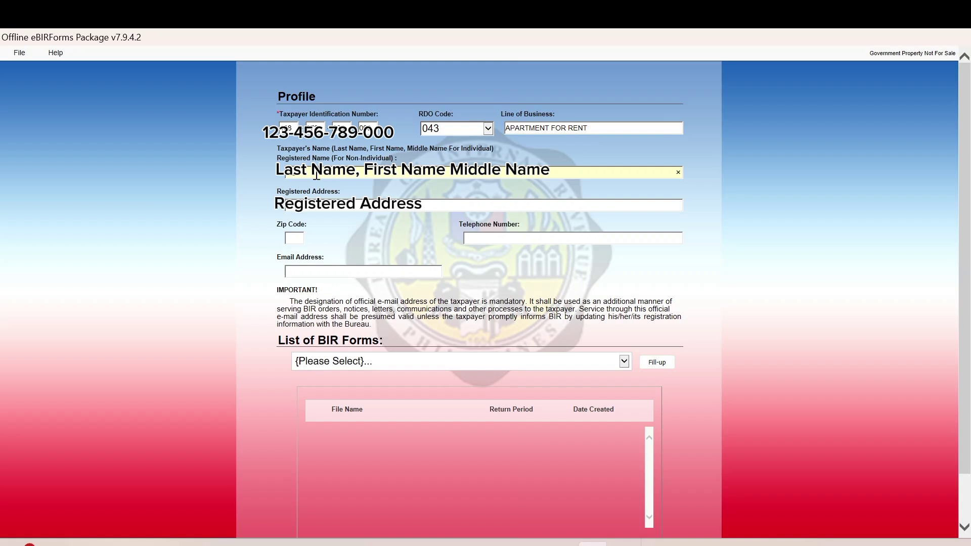
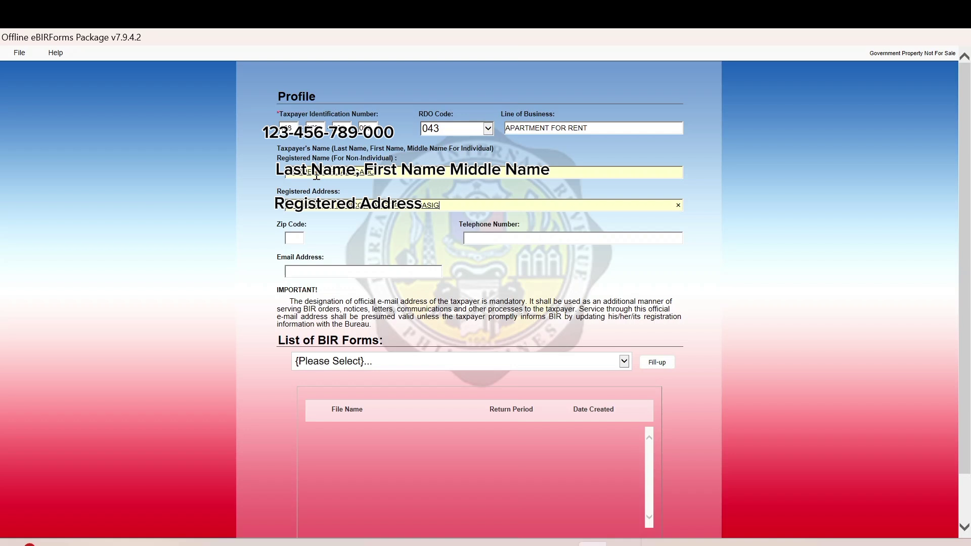
Fill in the registered address, zip code 1611, telephone number and lowercase e-mail address.
key("Tab")
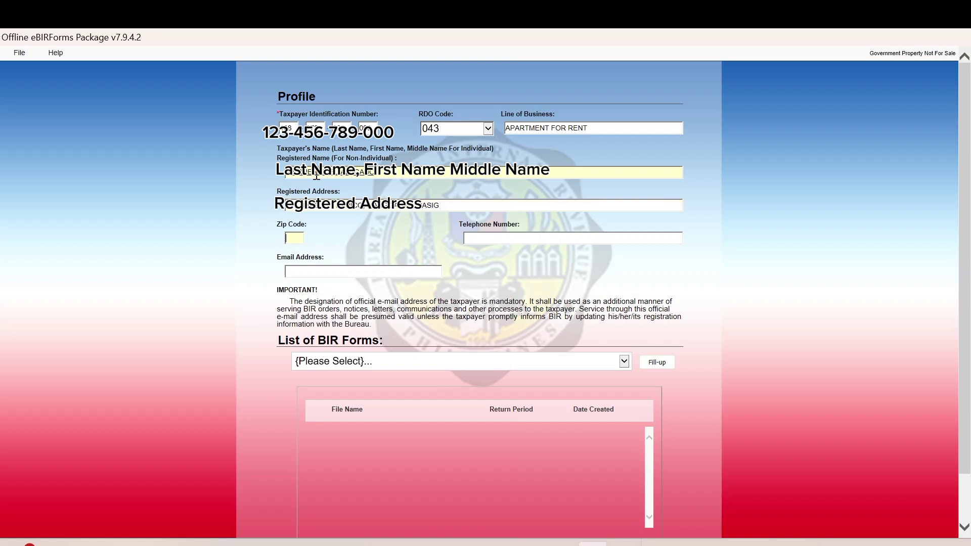
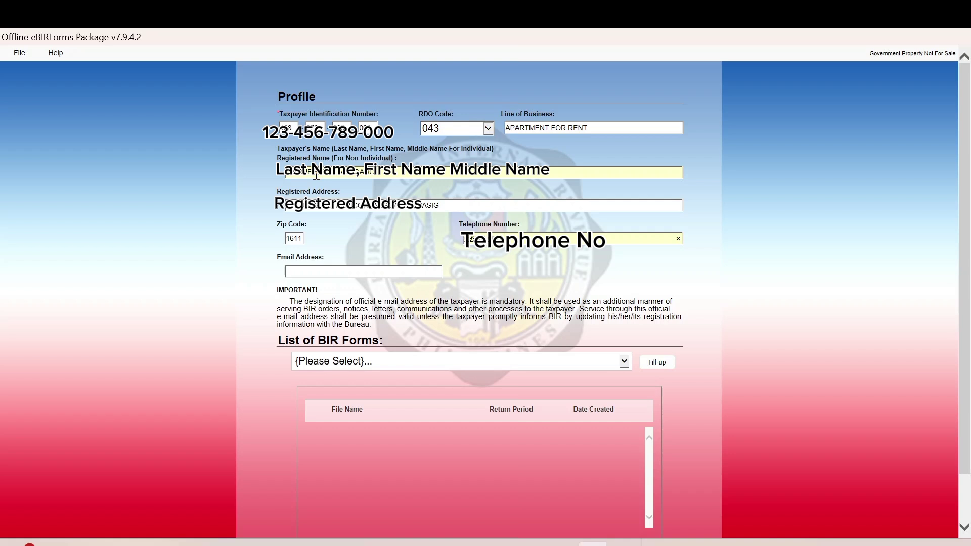
key("Caps_Lock")
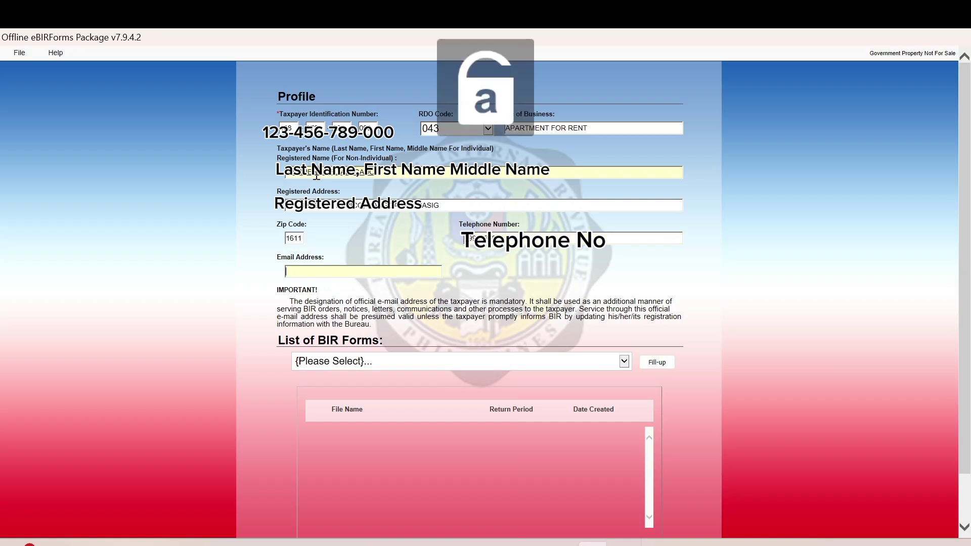
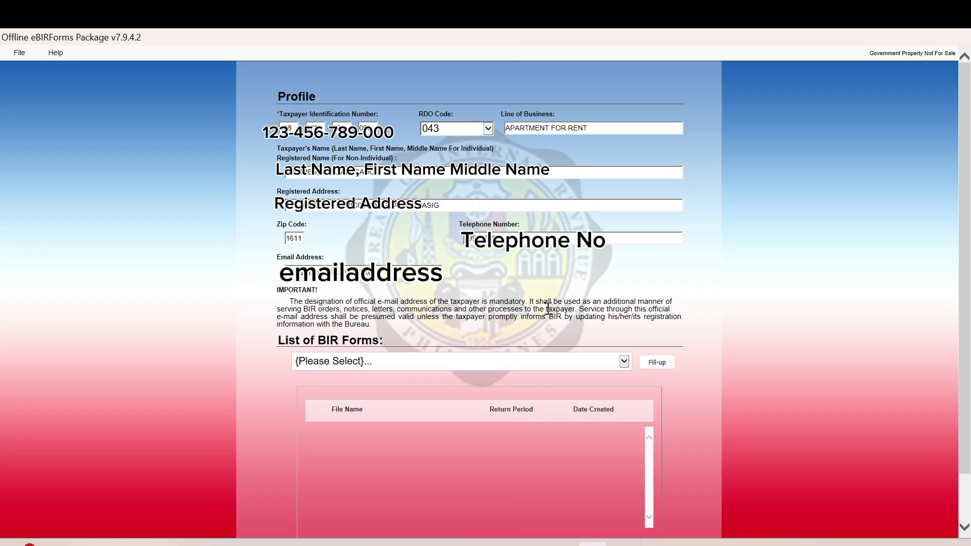
Choose BIR Form 2551Qv2018 – Quarterly Percentage Tax Return and start filling it up.
left_click(624, 362)
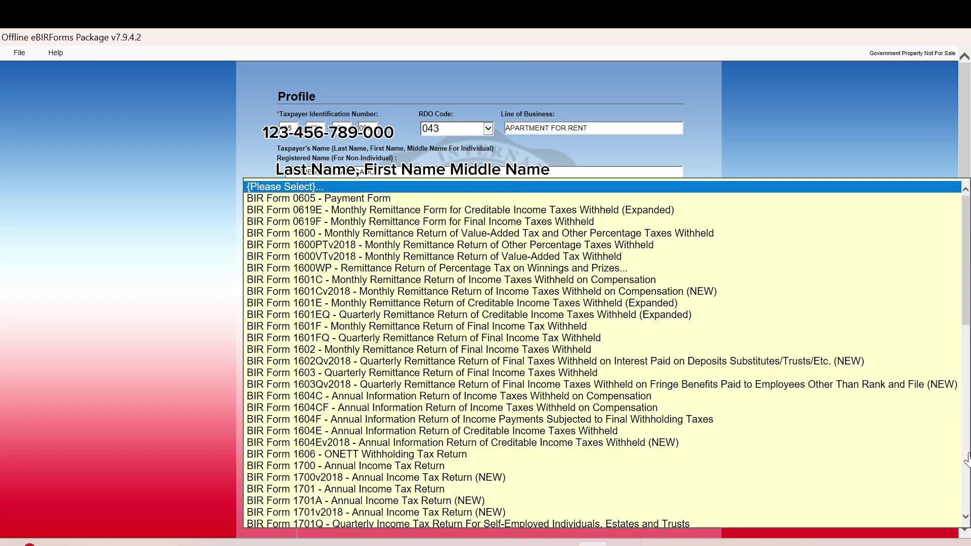
scroll(966, 517, "down", 14)
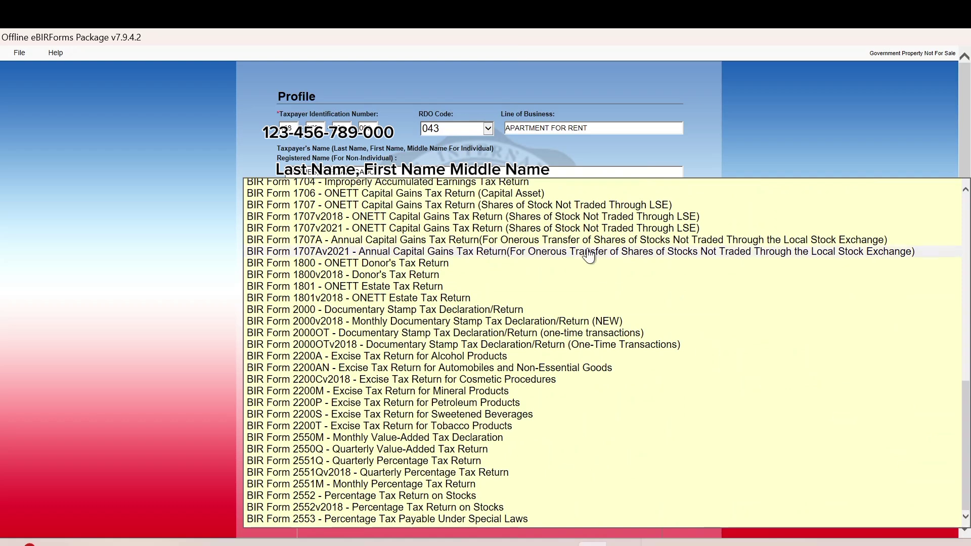
left_click(384, 475)
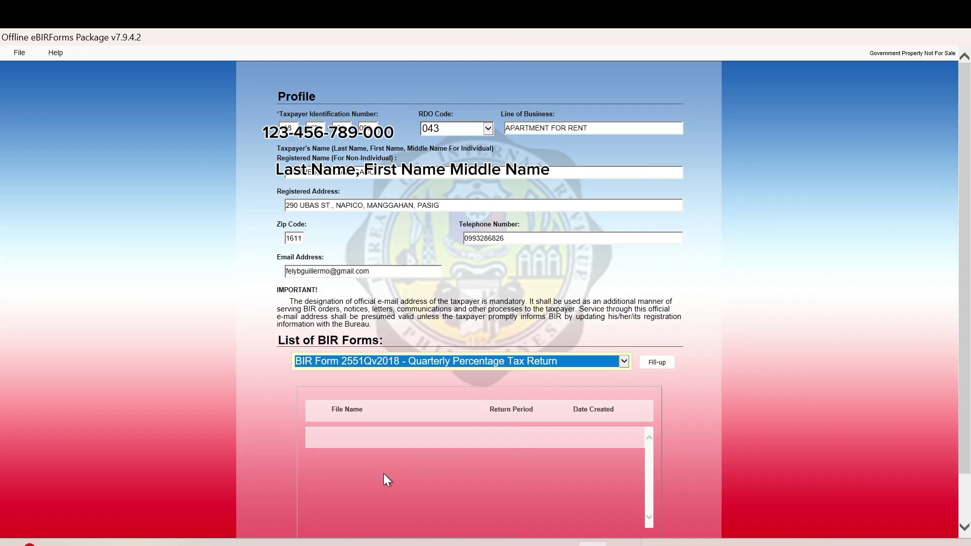
left_click(657, 363)
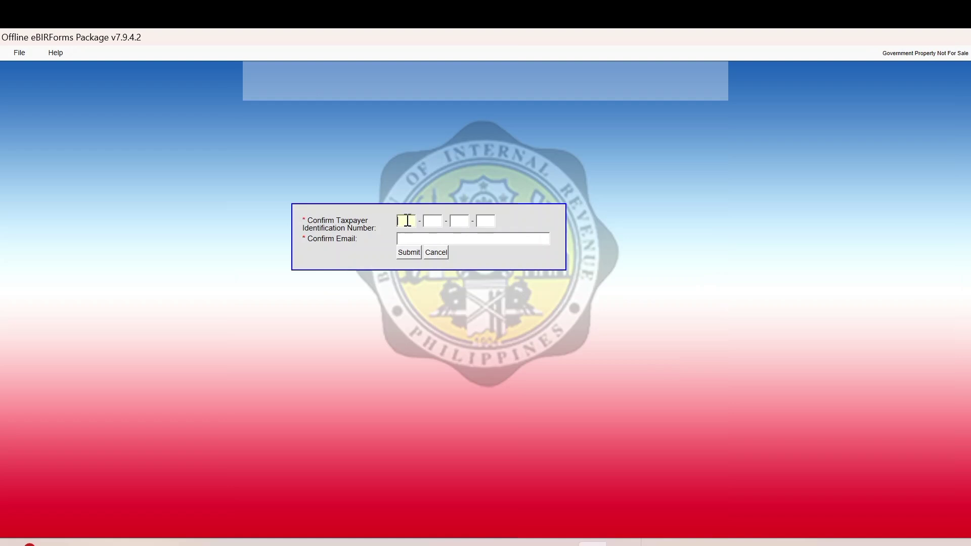
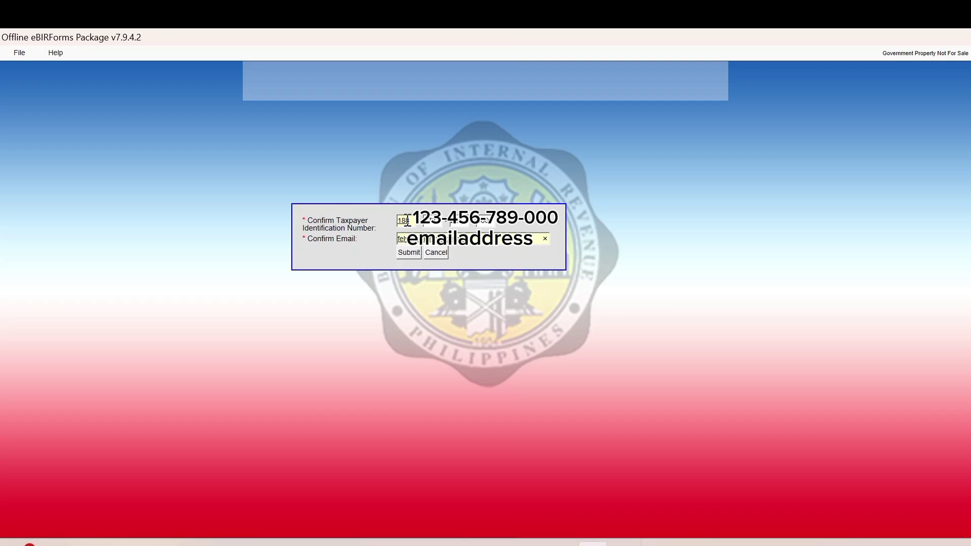
Confirm the taxpayer's TIN and e-mail, correcting the e-mail after the mismatch warning.
left_click(407, 254)
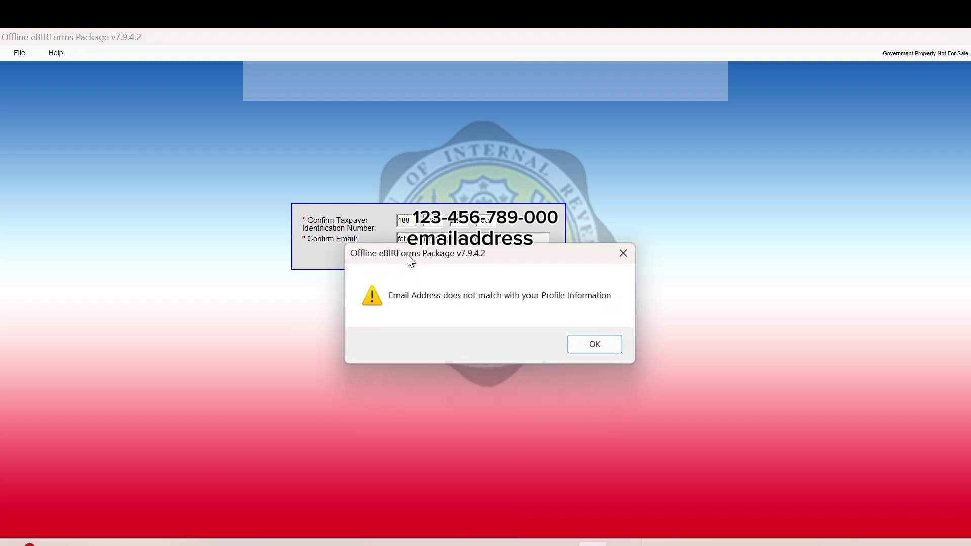
left_click(601, 348)
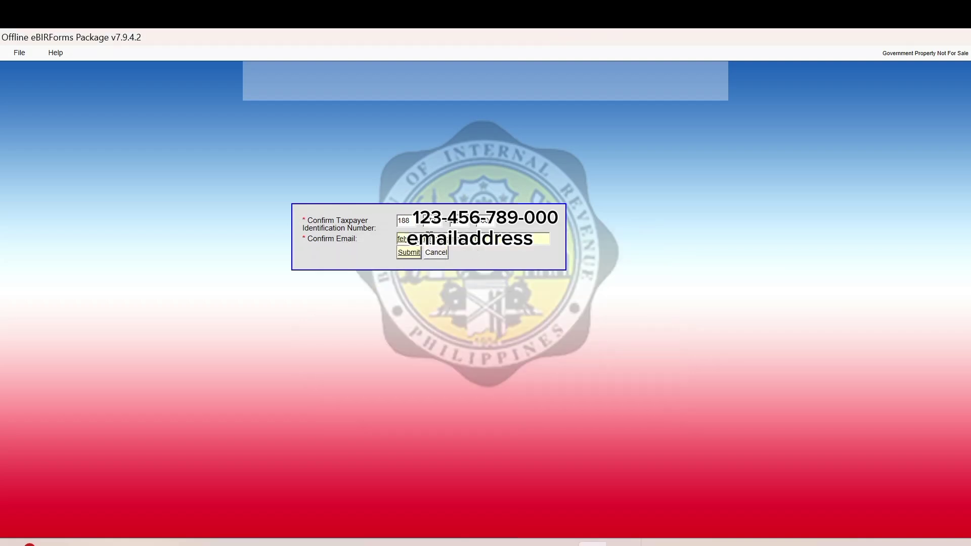
left_click(429, 238)
left_click(414, 254)
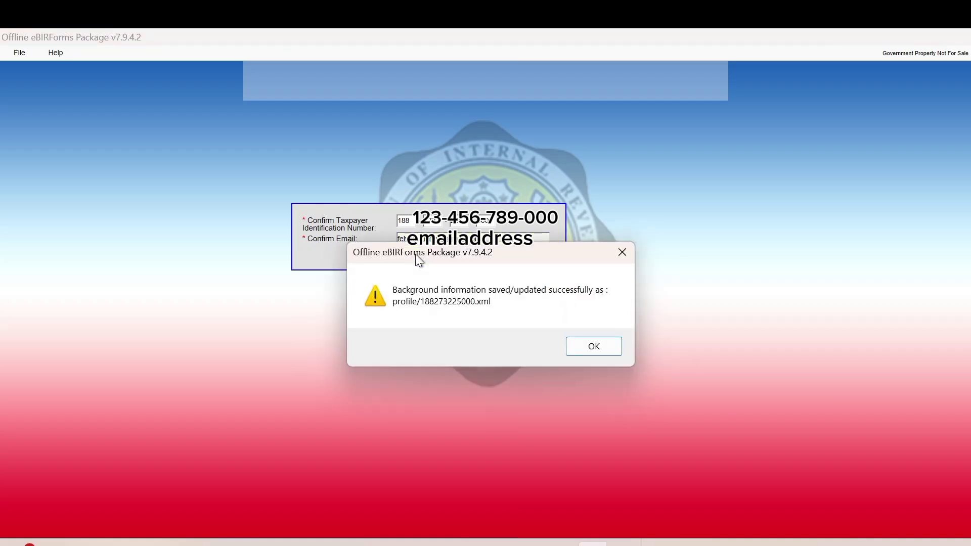
Acknowledge the profile-saved message and open the blank 2551Q return.
left_click(595, 347)
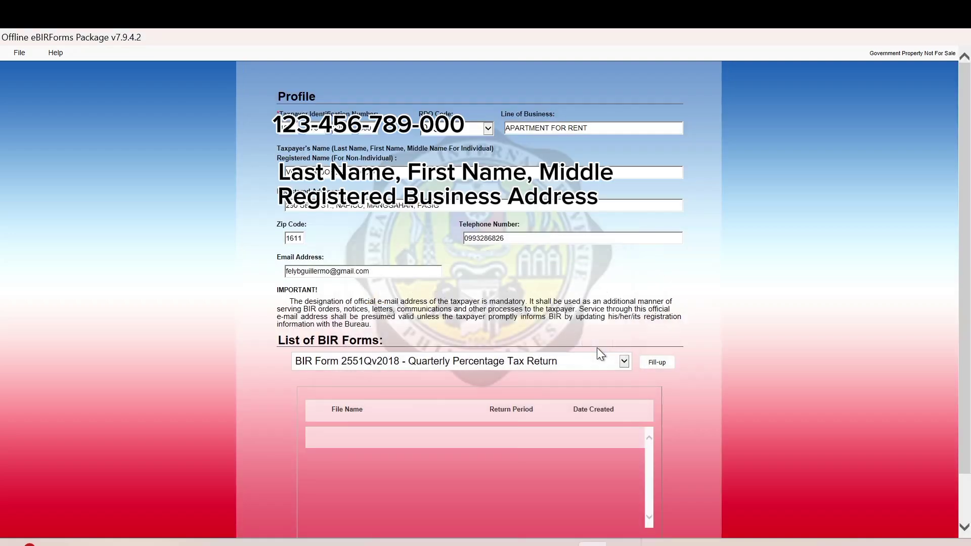
left_click(655, 363)
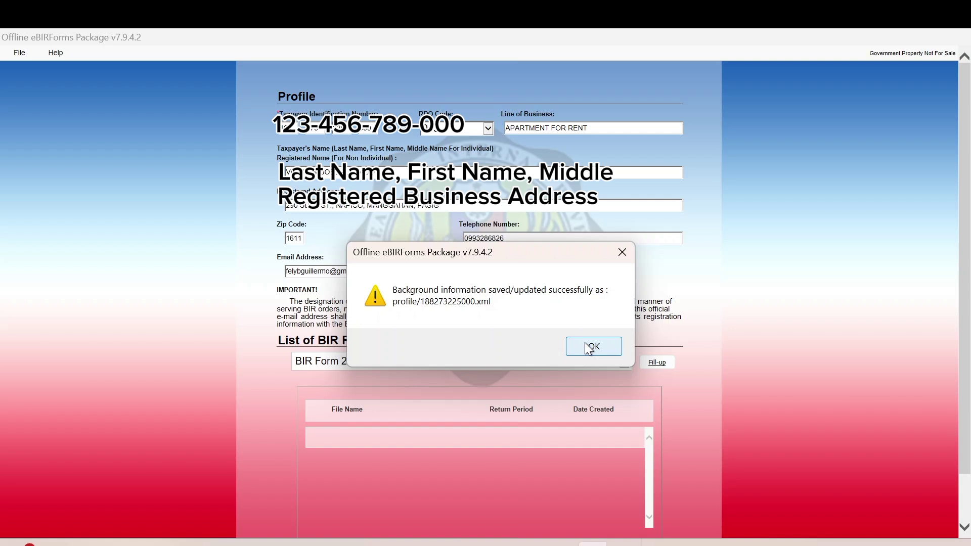
left_click(585, 343)
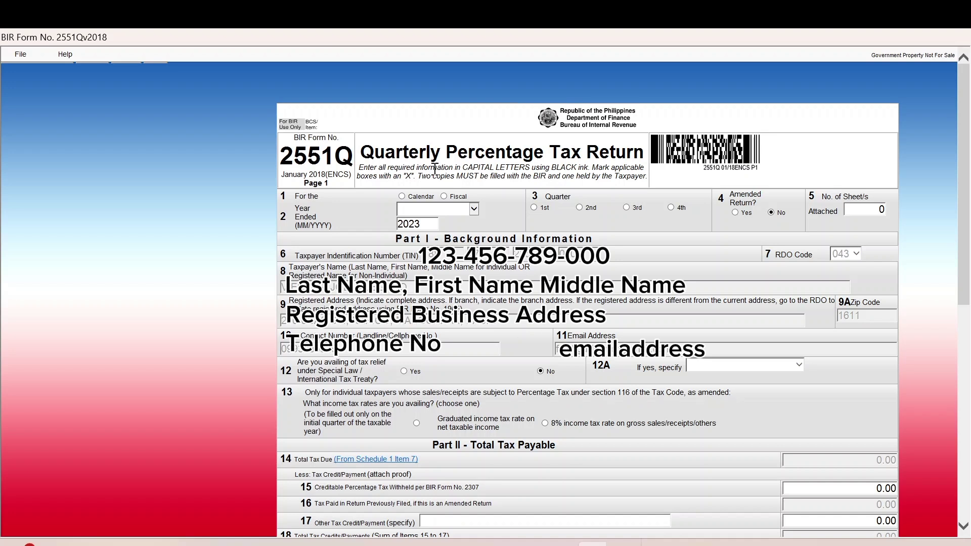
Set the 2551Q return period to a calendar year ended December 2024.
left_click(403, 196)
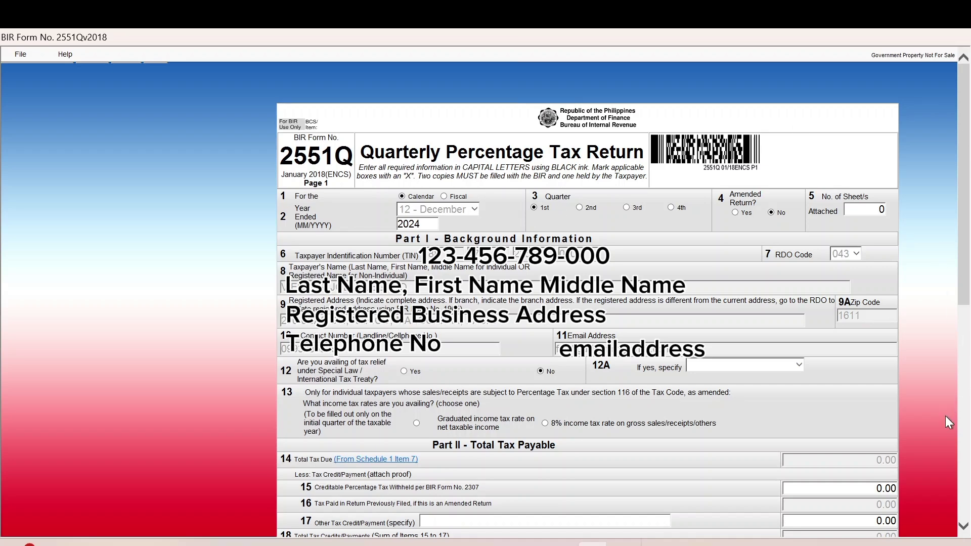
scroll(963, 529, "down", 3)
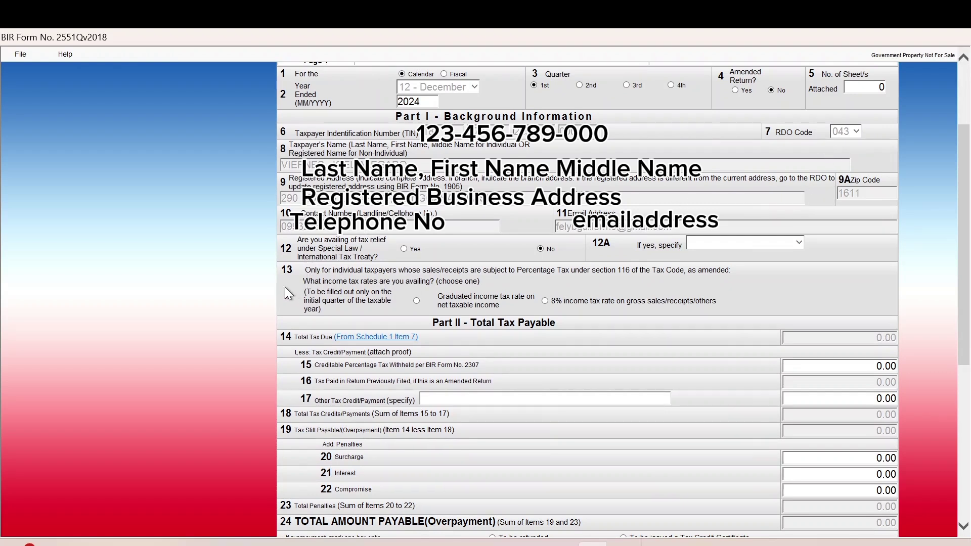
Choose the 8% income tax rate on gross sales in item 13 of the 2551Q.
left_click(545, 301)
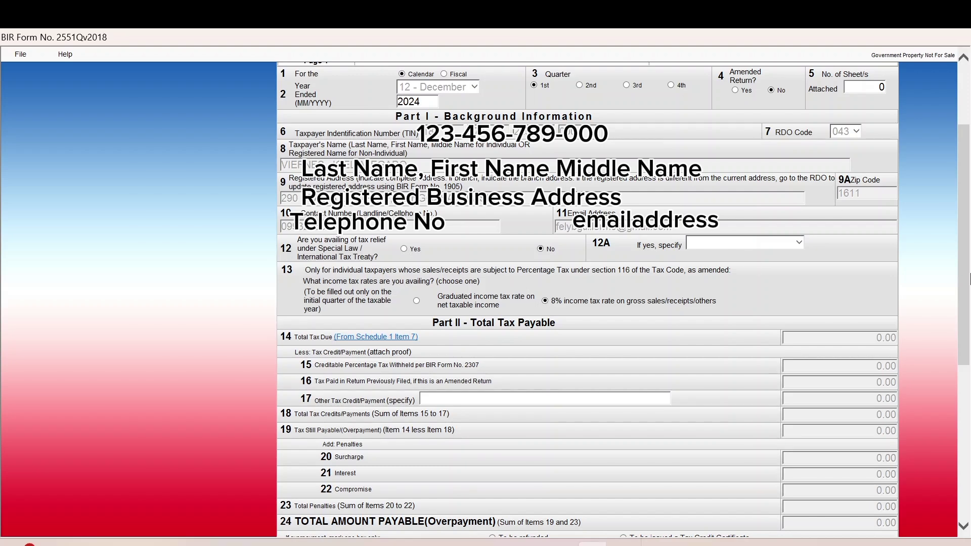
left_click(963, 529)
left_click(963, 528)
left_click(963, 529)
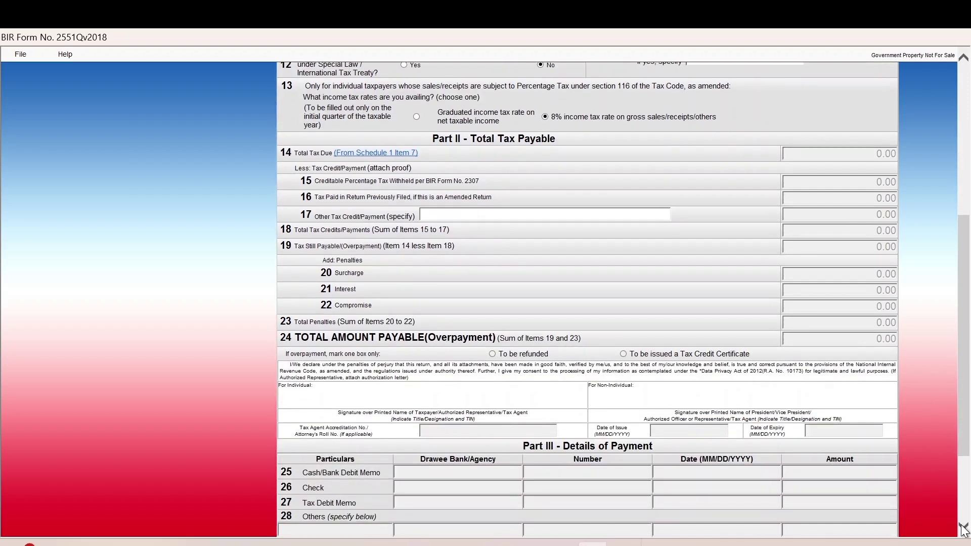
left_click(963, 529)
left_click(963, 529)
left_click(963, 529)
left_click(963, 529)
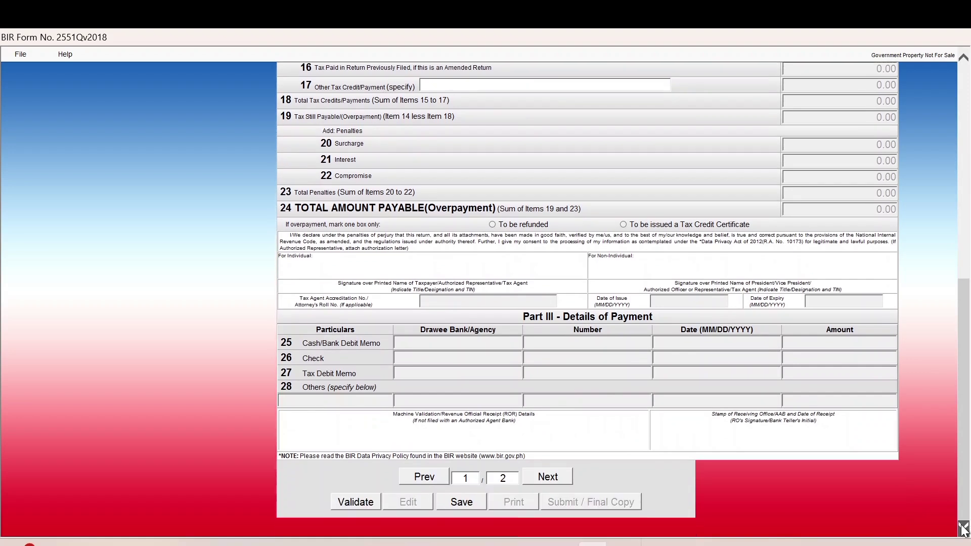
Validate the 2551Q return, then save it and acknowledge the form and profile saved messages.
left_click(367, 501)
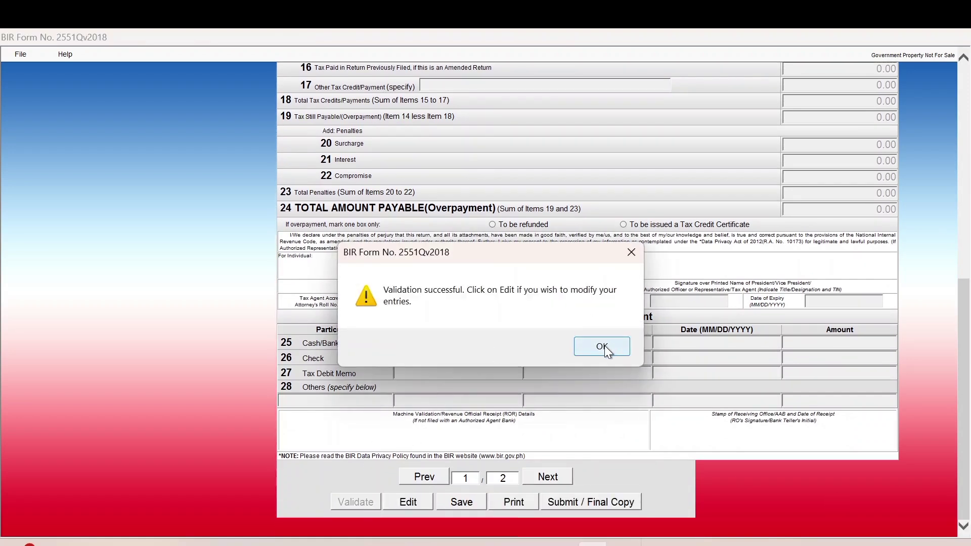
left_click(603, 347)
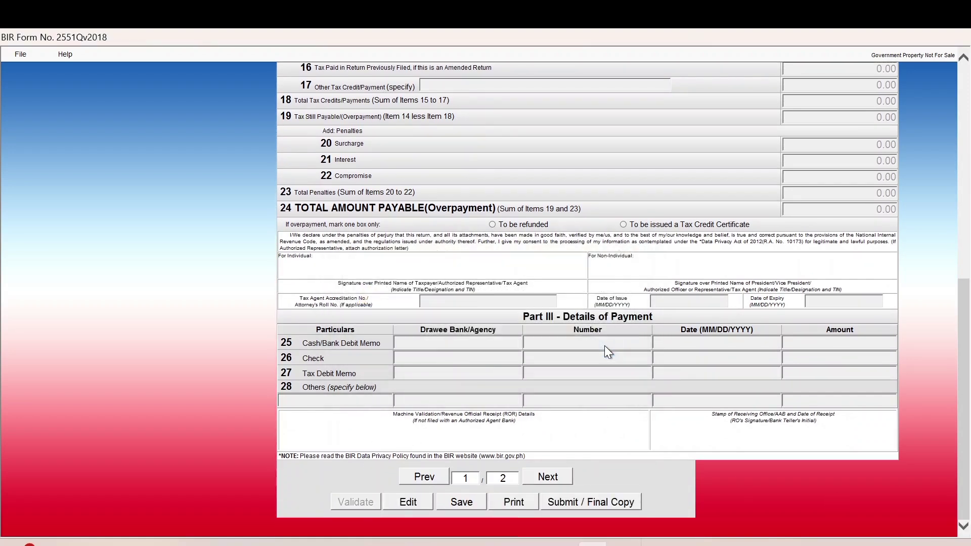
left_click(454, 499)
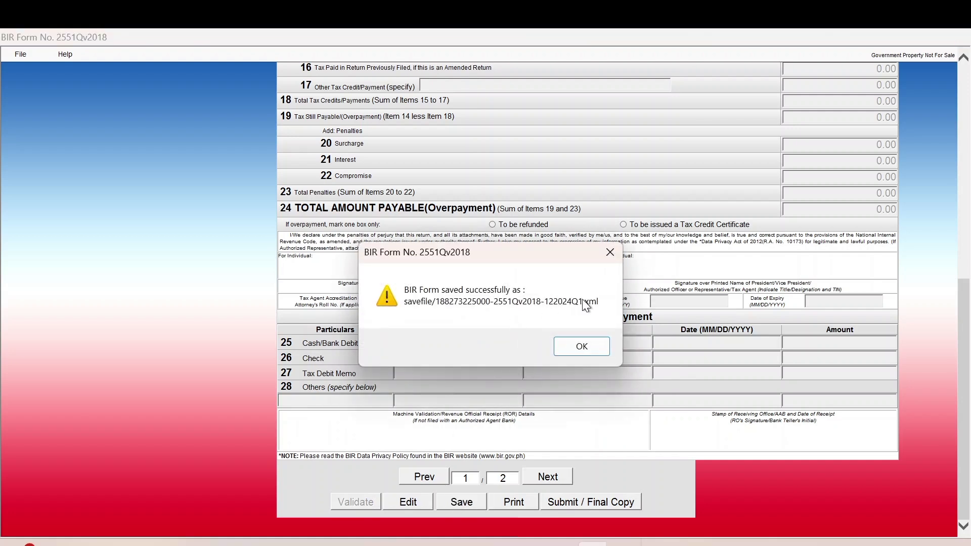
left_click(581, 352)
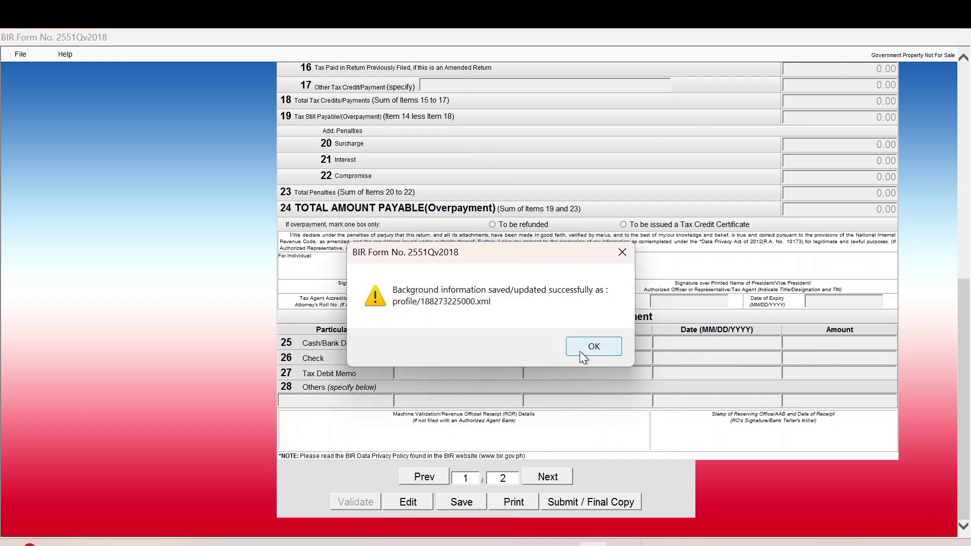
left_click(581, 353)
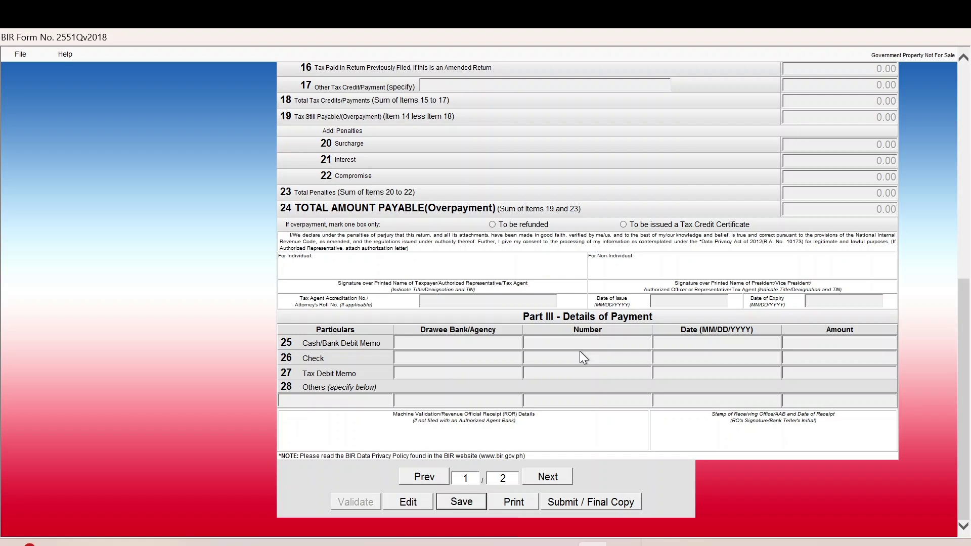
Submit the 2551Q as the final copy, agreeing to the TOSA and closing the success and ePay notices.
left_click(579, 507)
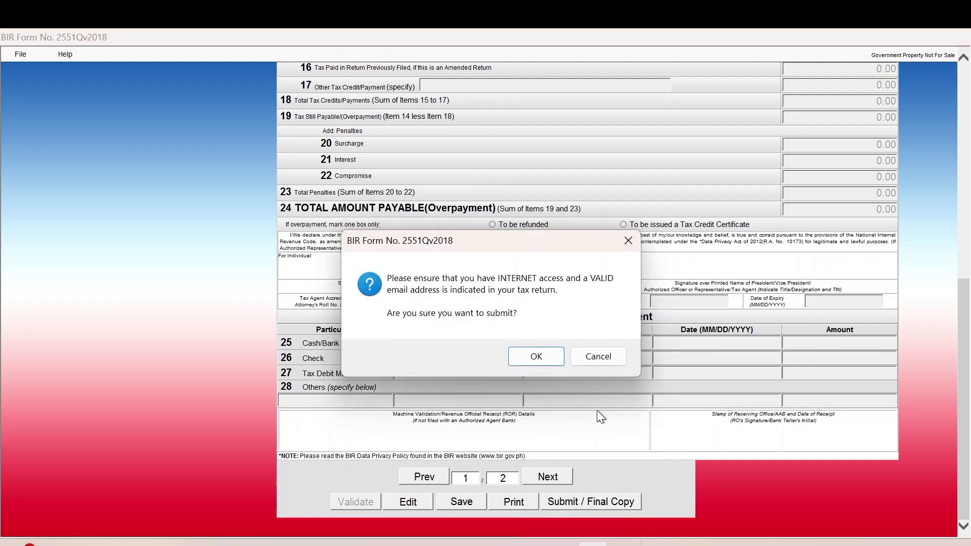
left_click(536, 360)
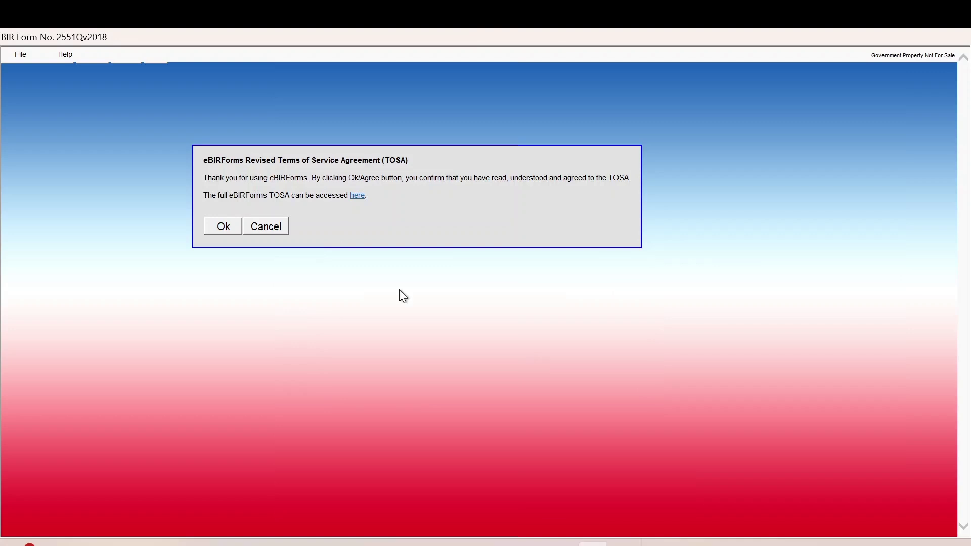
left_click(218, 233)
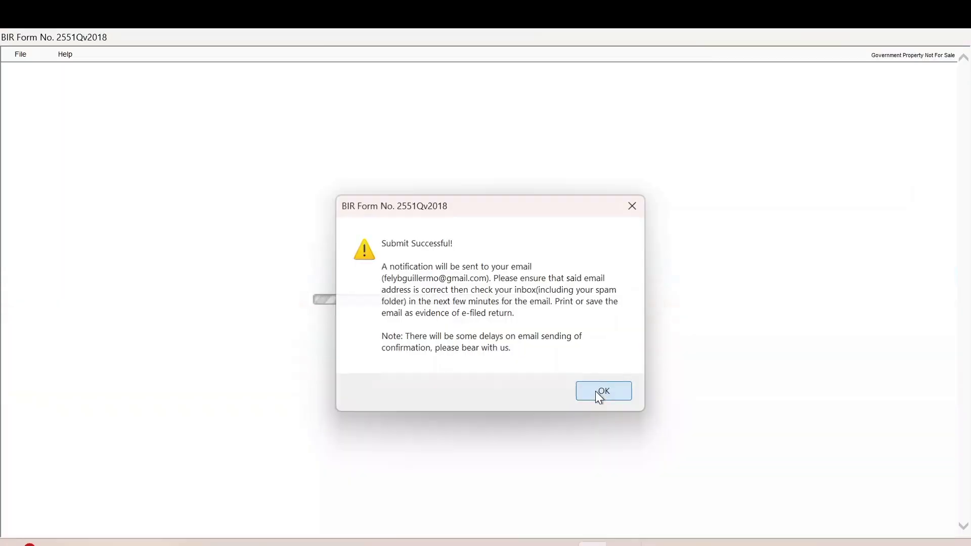
left_click(597, 391)
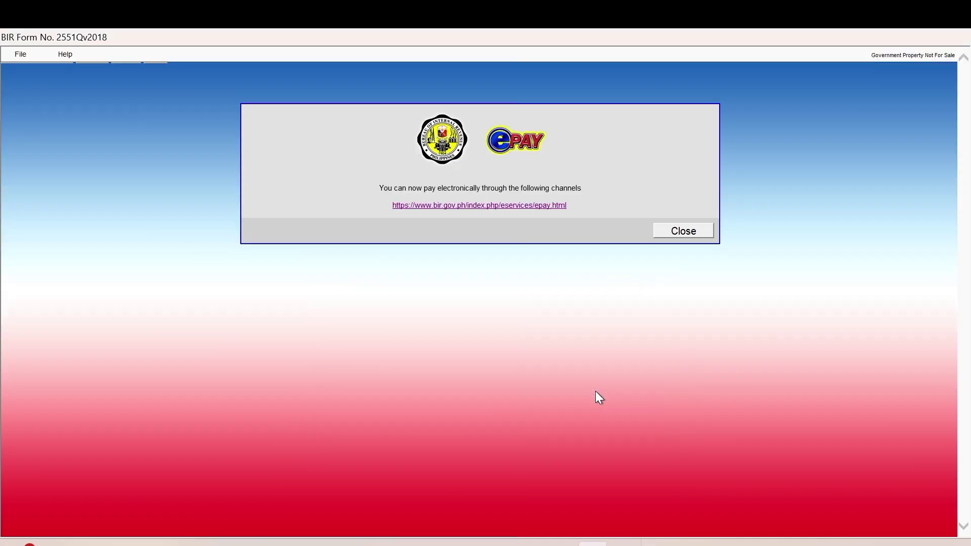
left_click(687, 238)
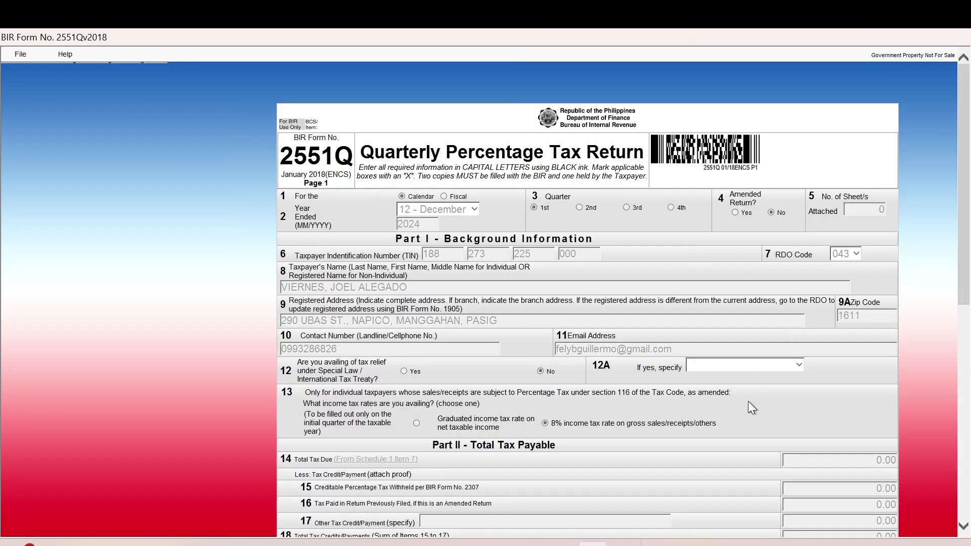
scroll(755, 416, "down", 10)
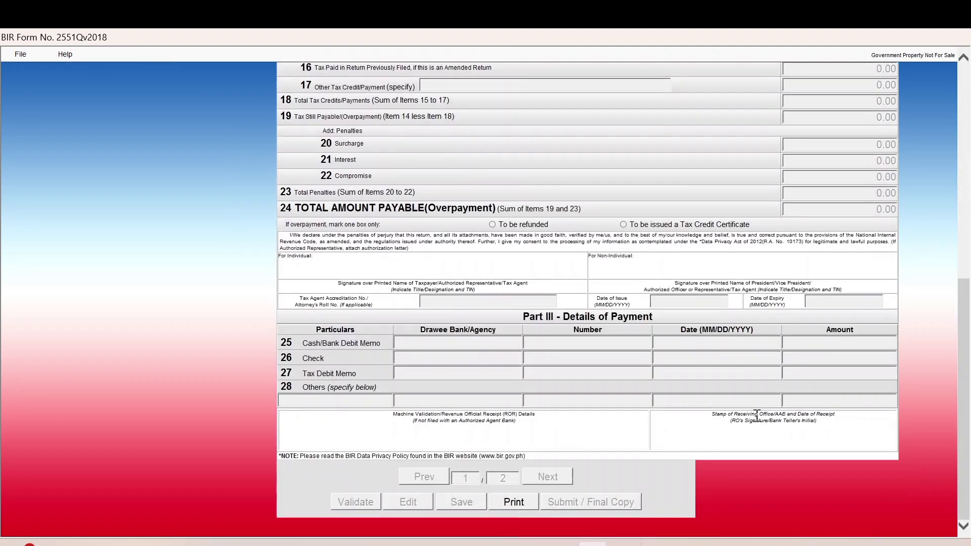
Print page 1 of the filed 2551Q to a PDF file with Microsoft Print to PDF.
left_click(513, 502)
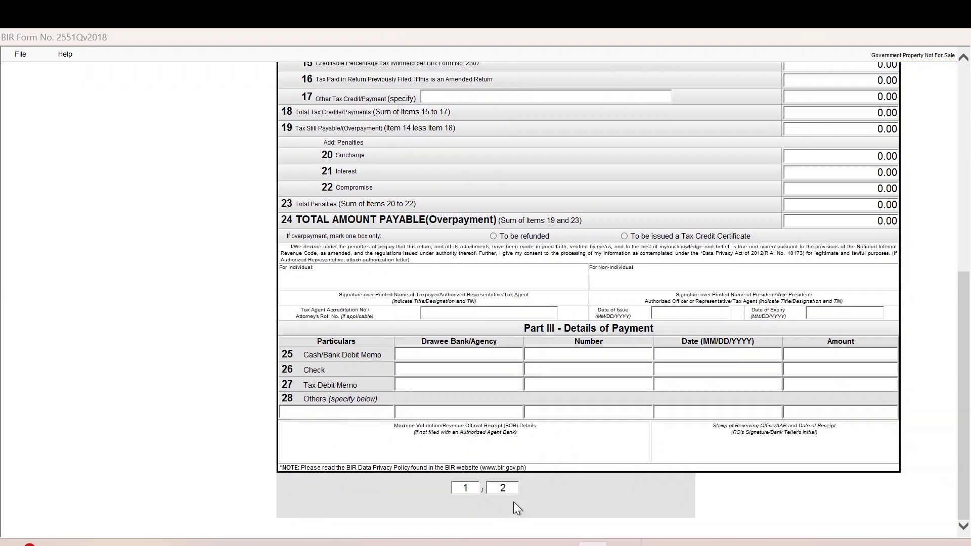
left_click(603, 386)
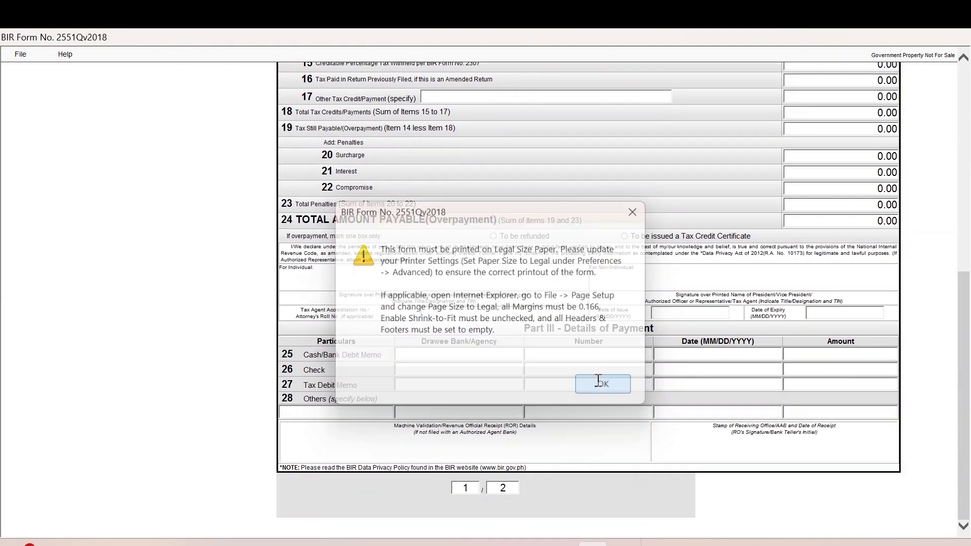
left_click(21, 55)
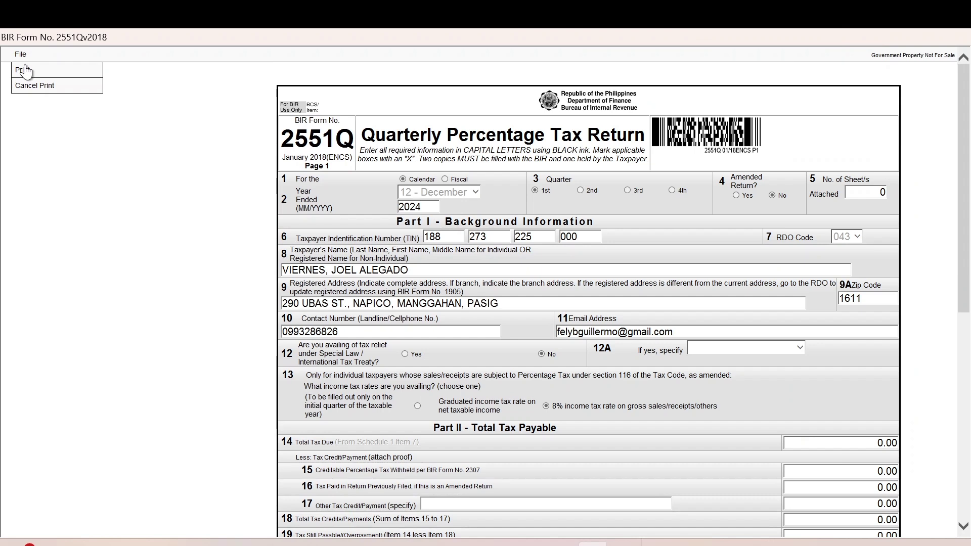
left_click(25, 71)
left_click(139, 129)
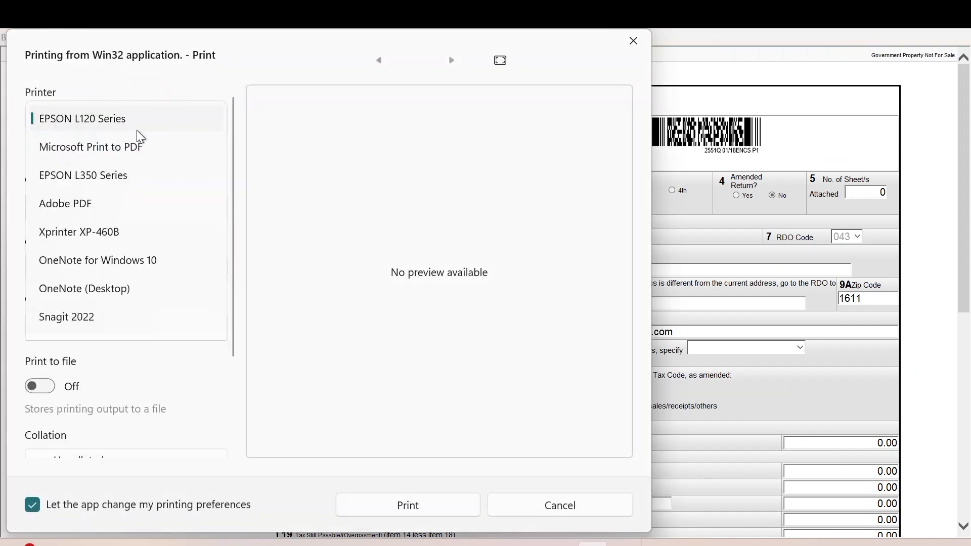
left_click(128, 146)
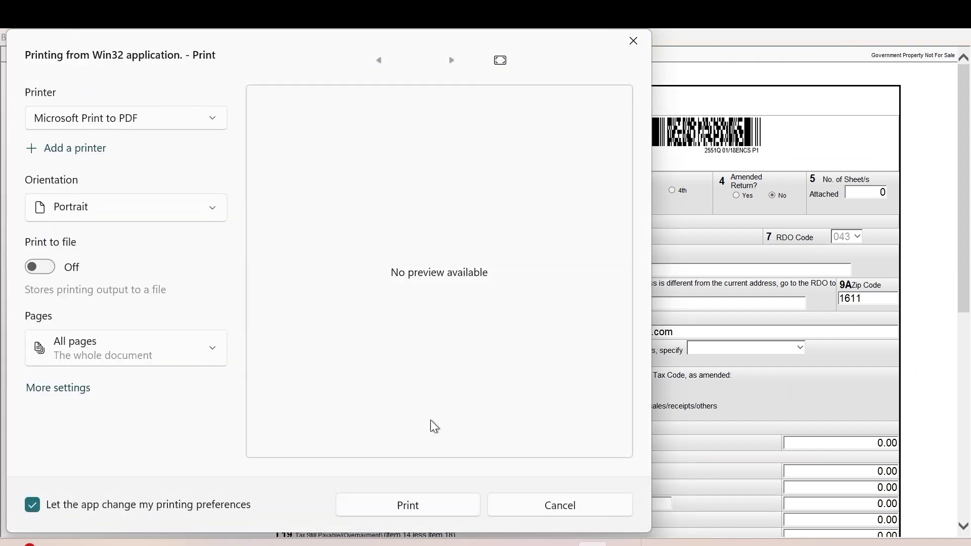
left_click(390, 505)
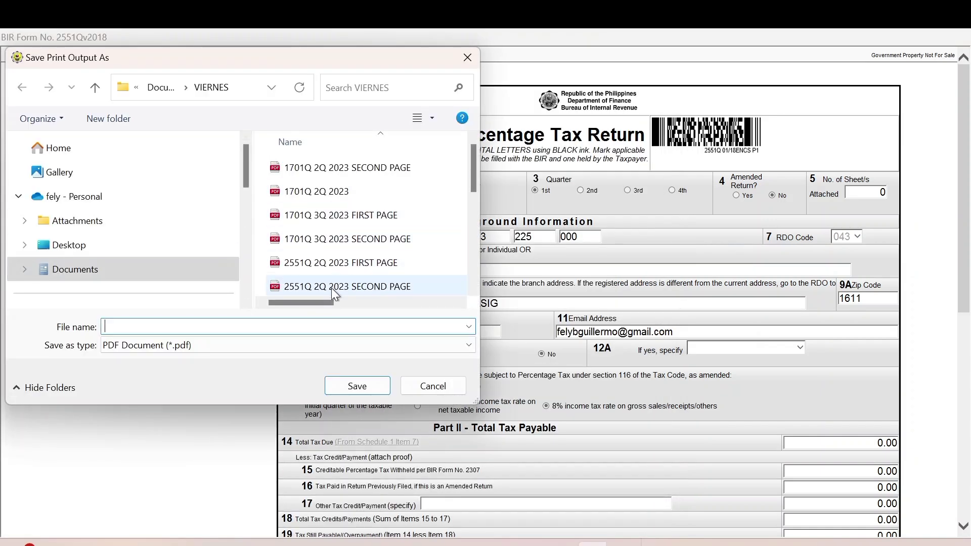
left_click(346, 385)
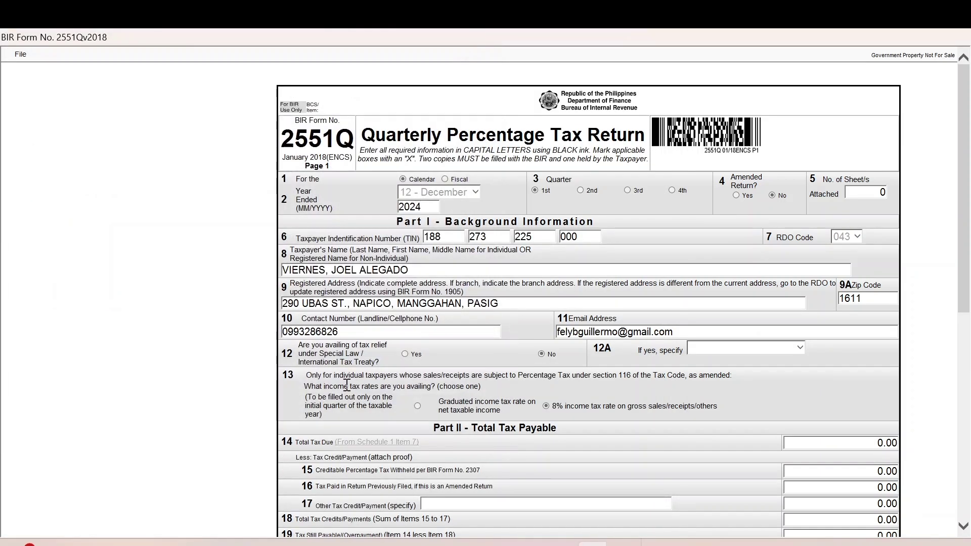
Jump to page 2 of the filed return.
scroll(347, 385, "down", 8)
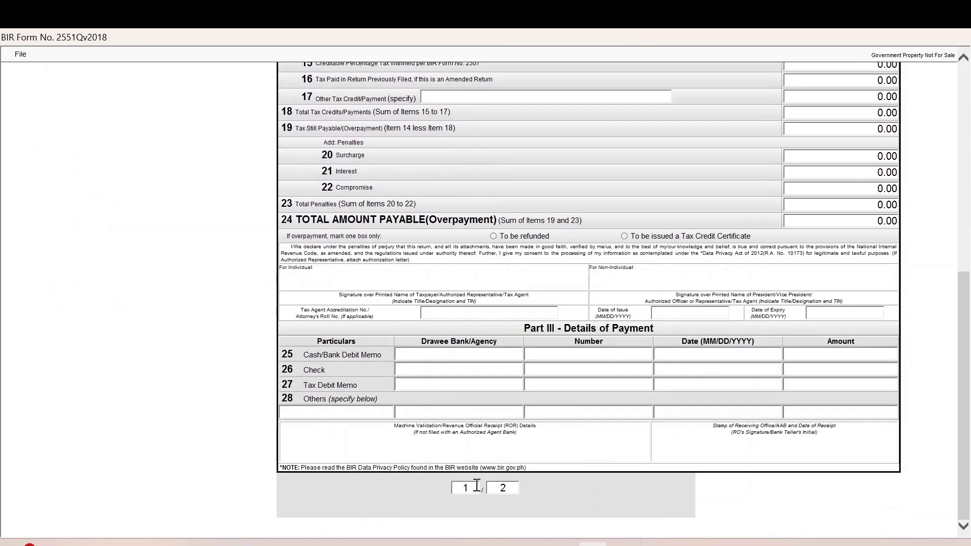
left_click(466, 487)
type("2")
key("Return")
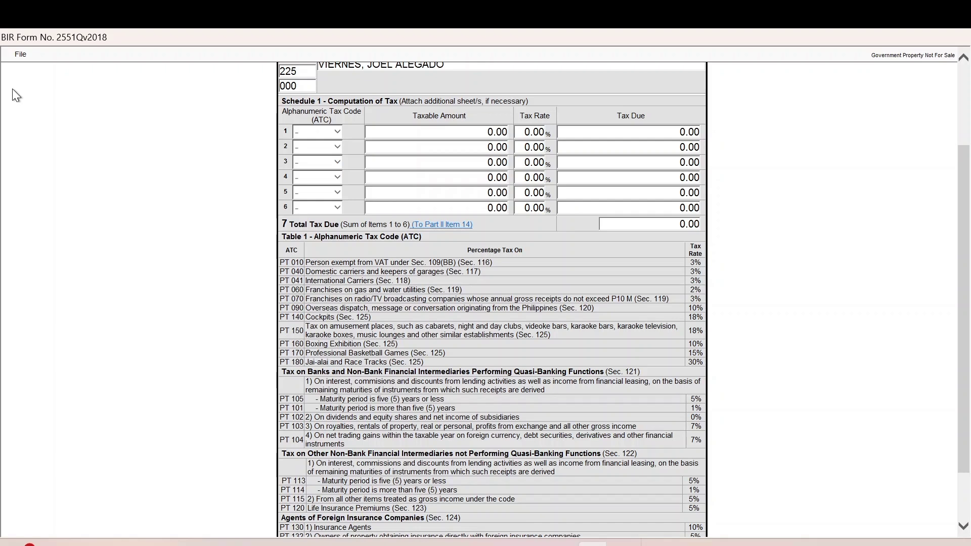
Print page 2 of the 2551Q to a PDF file with Microsoft Print to PDF.
left_click(20, 60)
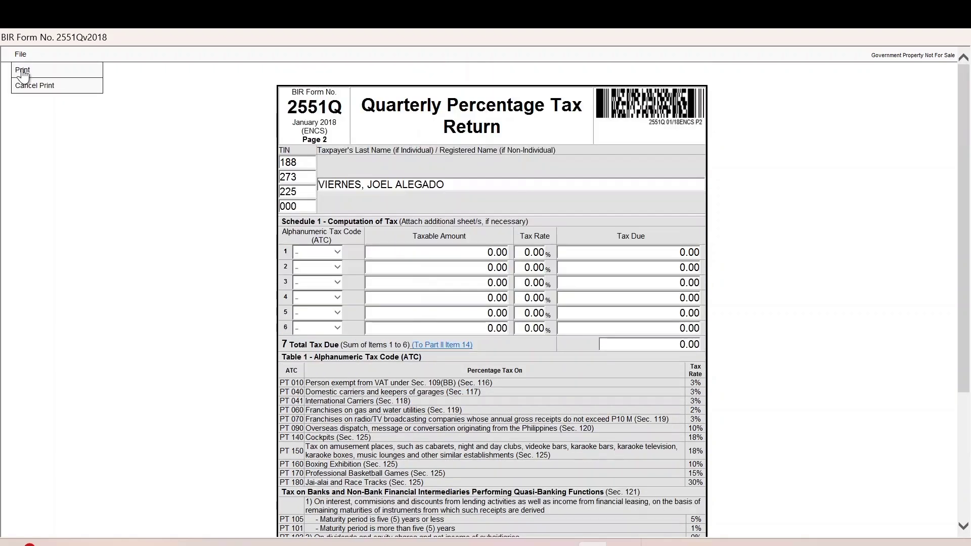
left_click(23, 70)
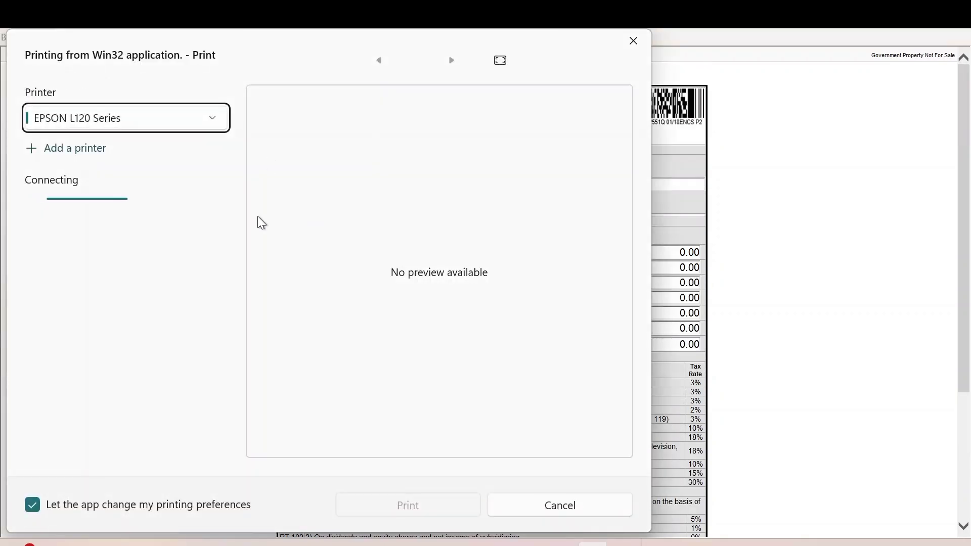
left_click(166, 127)
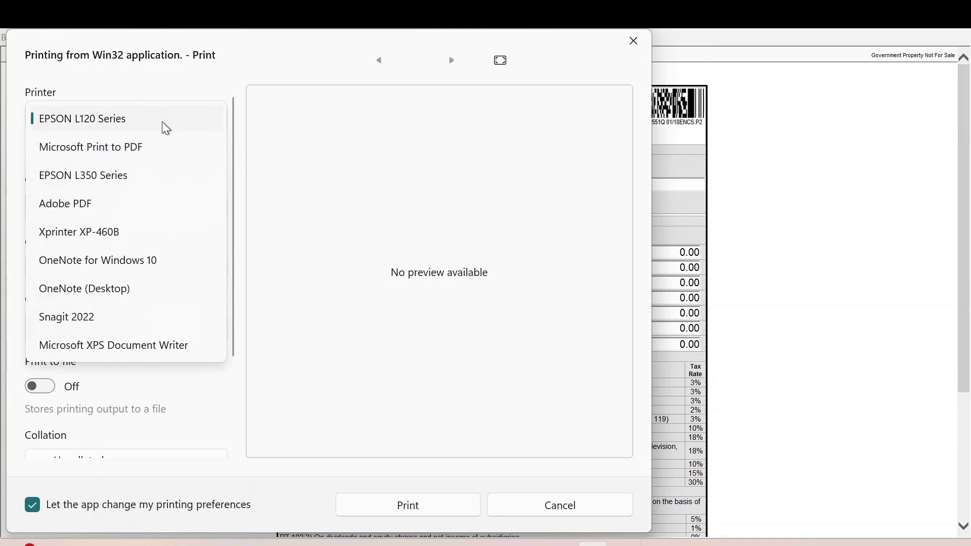
left_click(101, 151)
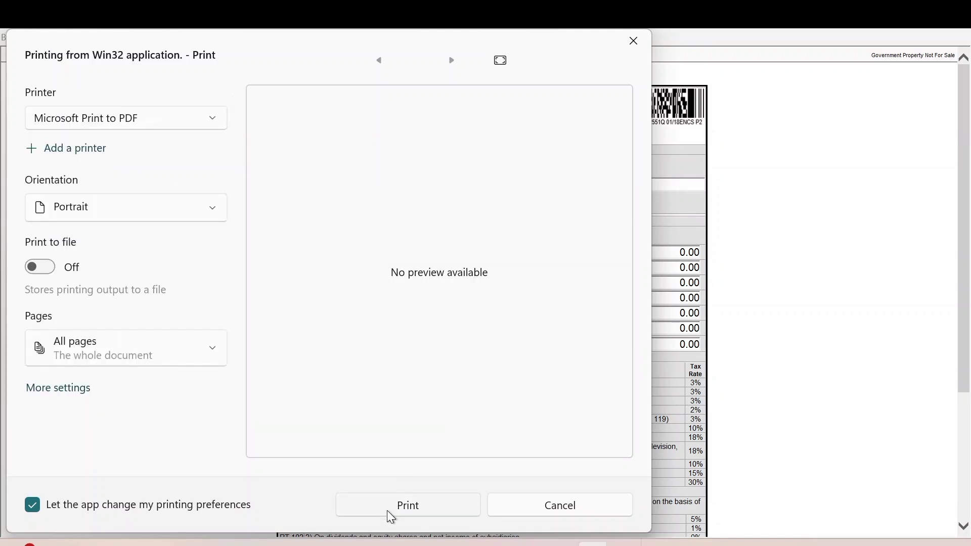
left_click(388, 511)
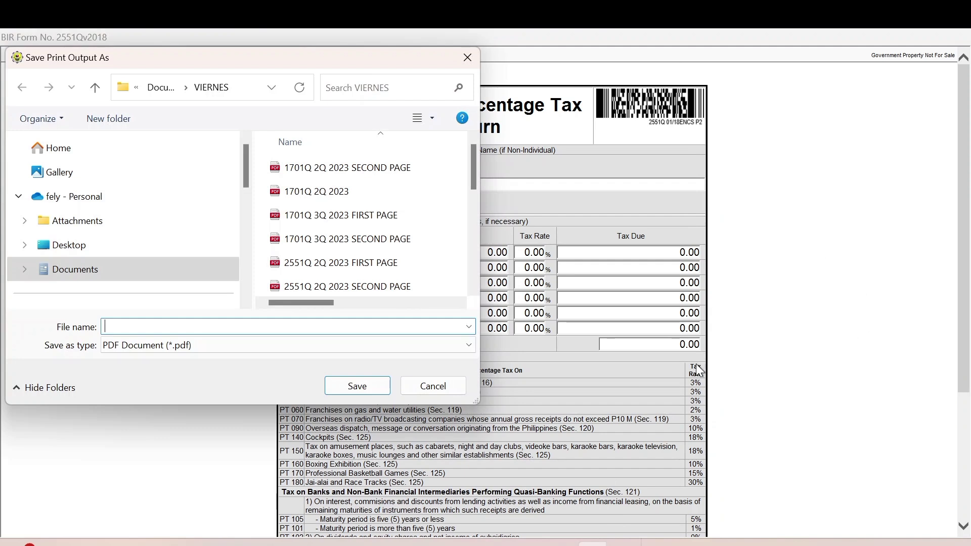
left_click(475, 288)
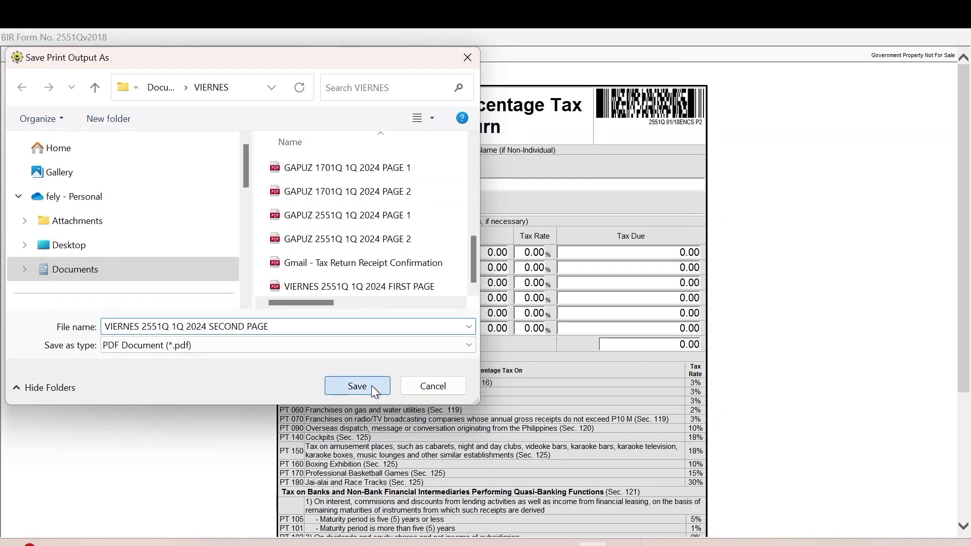
left_click(372, 386)
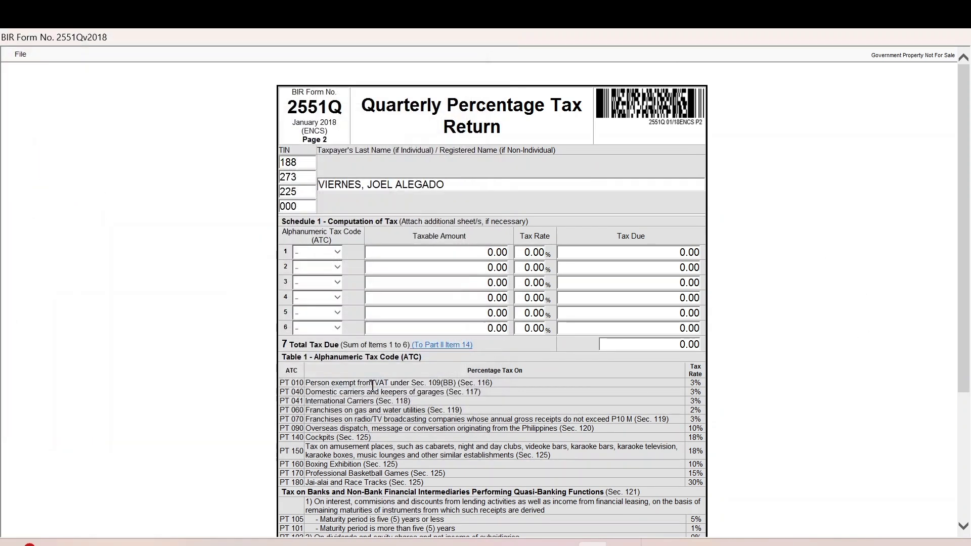
left_click(19, 56)
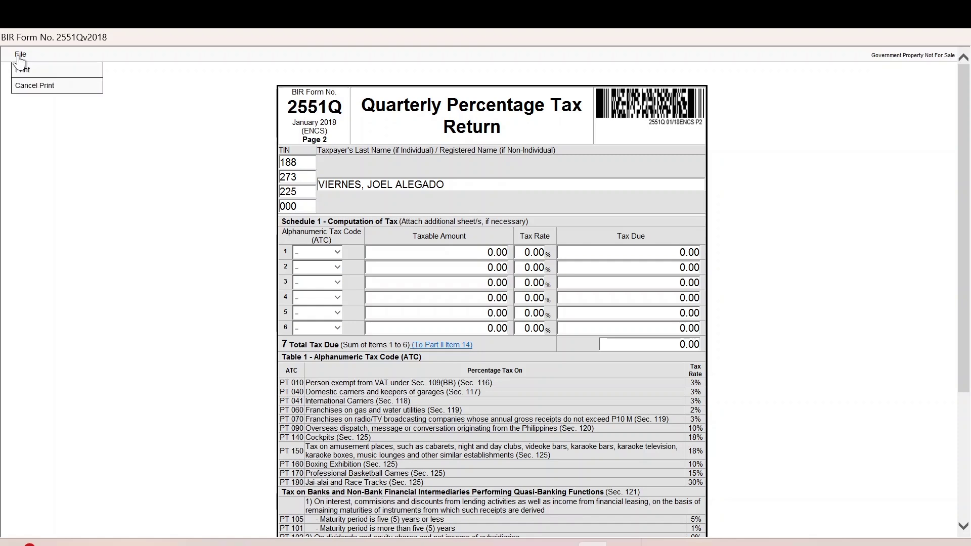
Cancel print mode, return to the main screen, and start filling up BIR Form 1701Qv2018.
left_click(26, 85)
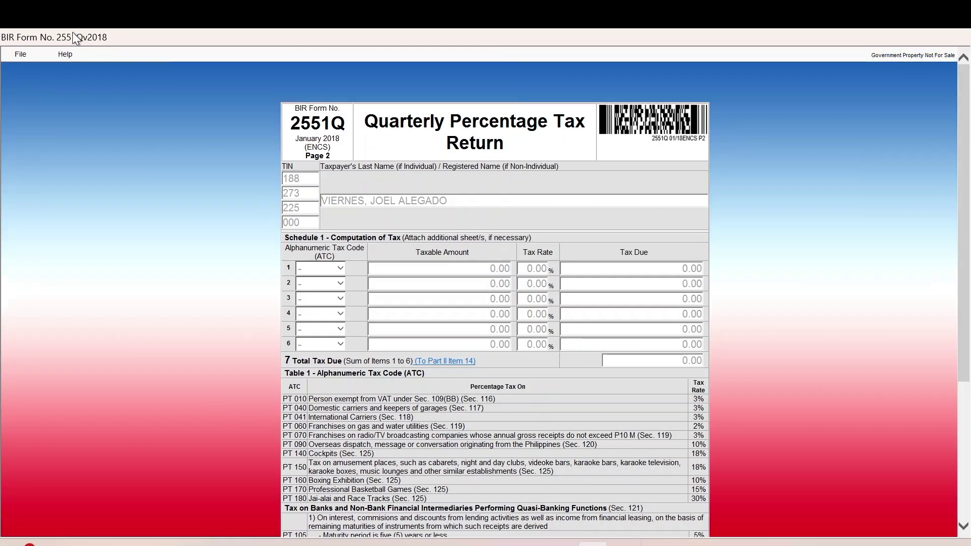
left_click(24, 62)
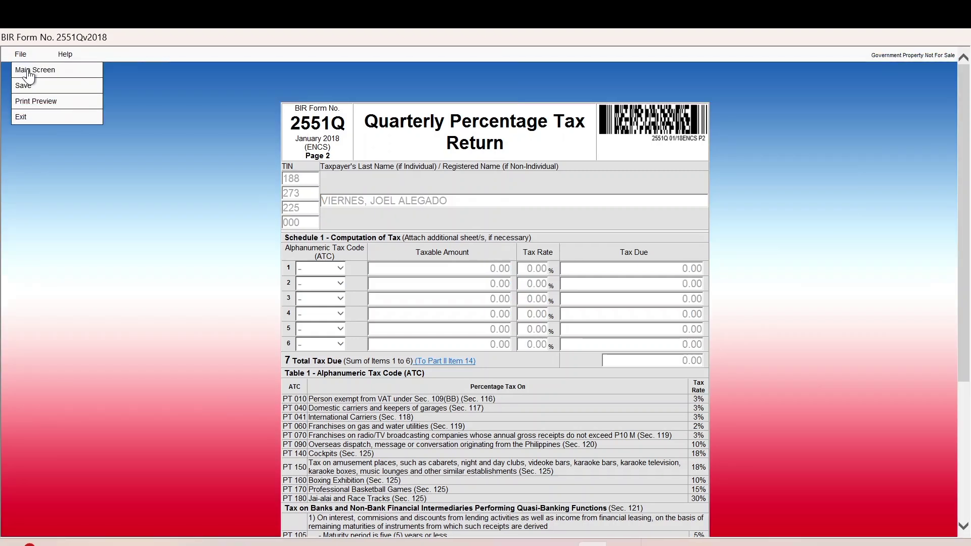
left_click(26, 74)
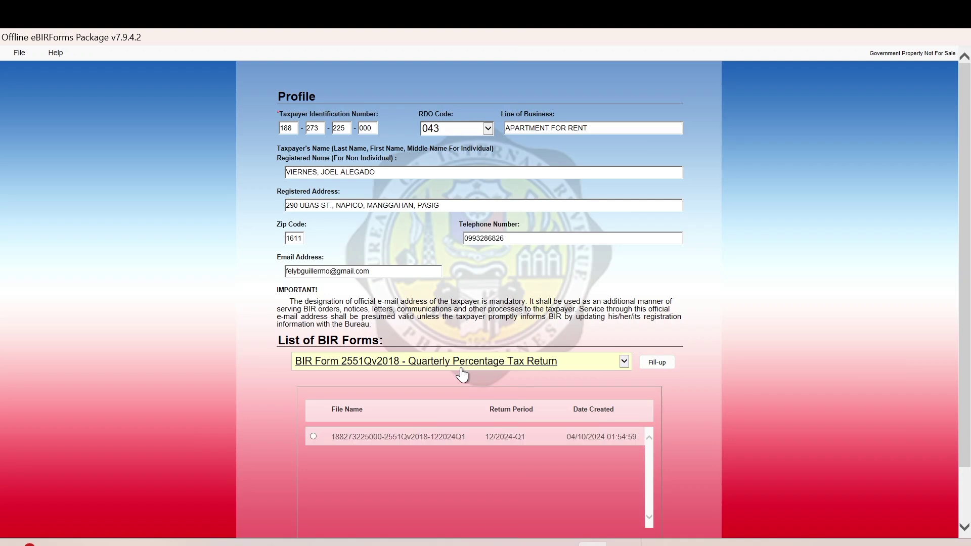
left_click(623, 361)
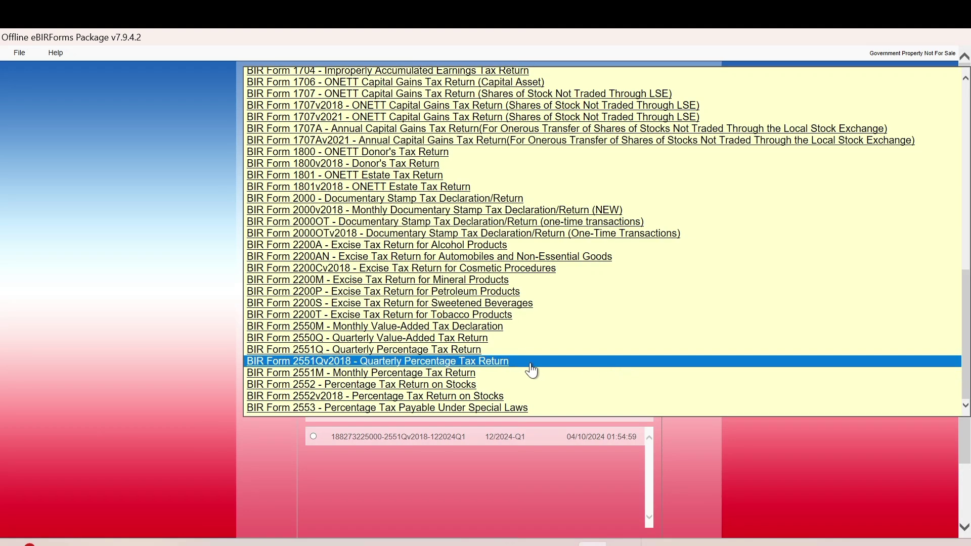
left_click(966, 79)
left_click(966, 78)
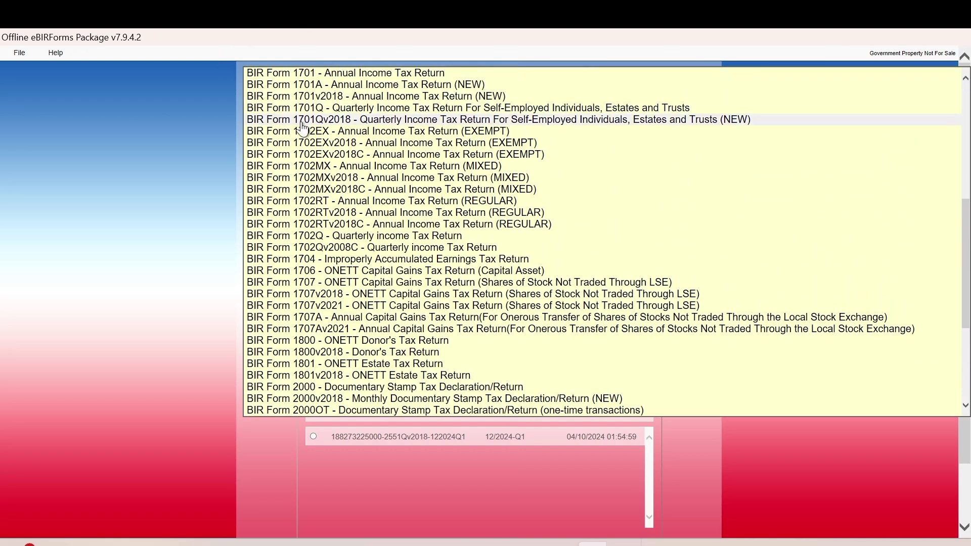
left_click(303, 120)
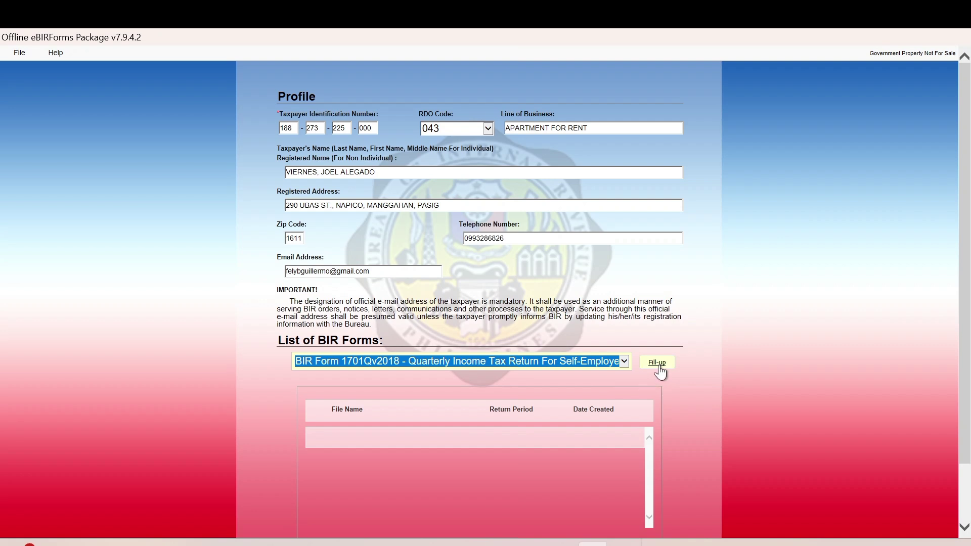
left_click(659, 367)
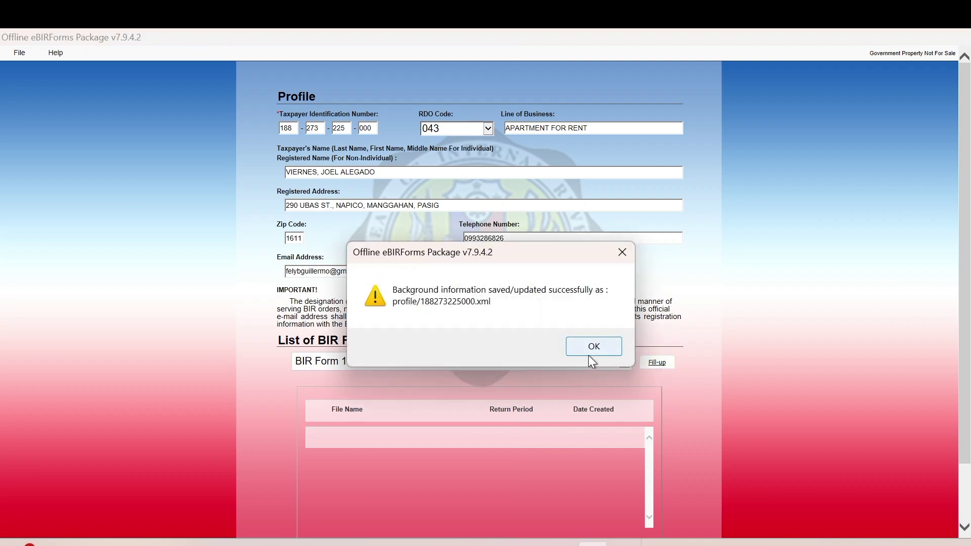
Enter the taxpayer's date of birth in item 11 and FILIPINO citizenship in item 13.
left_click(589, 354)
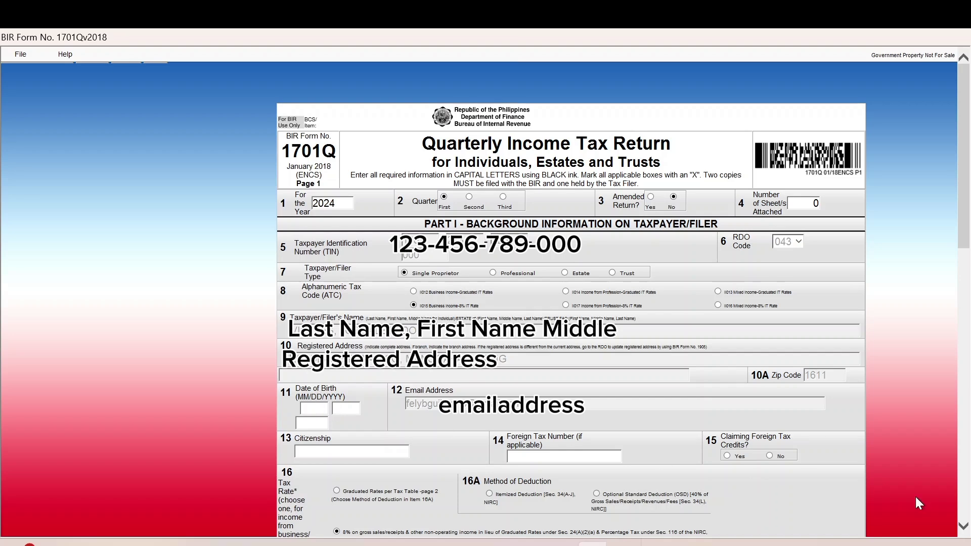
left_click(962, 526)
left_click(962, 526)
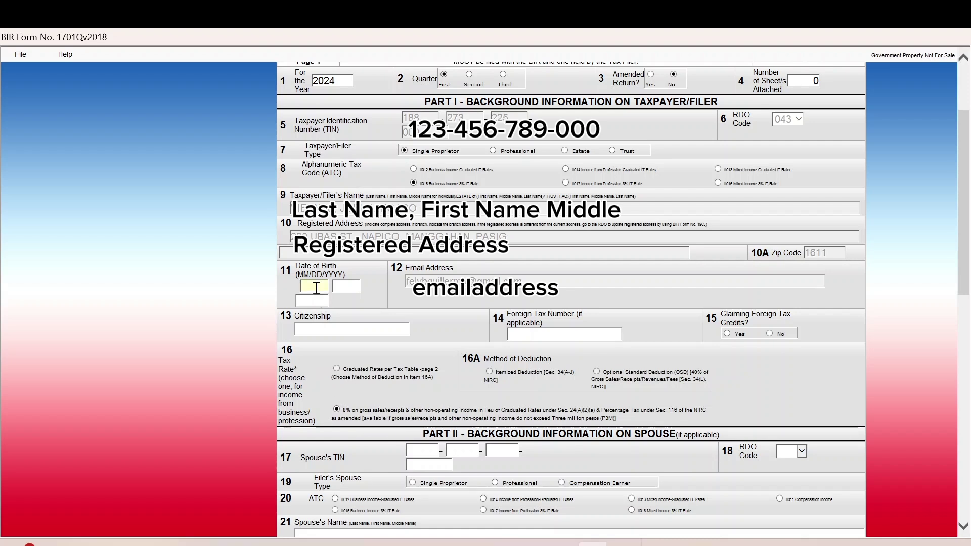
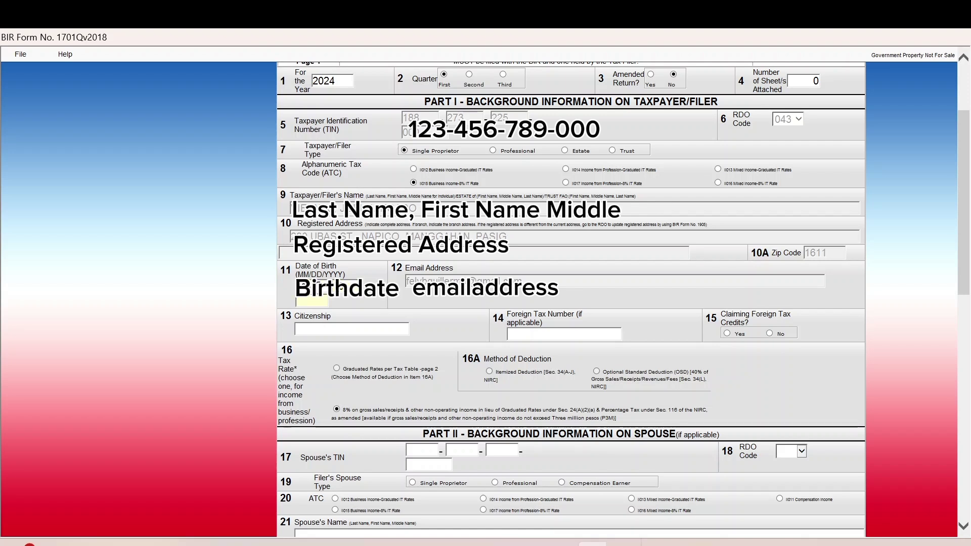
type("FILIPI")
type("NO")
key("Tab")
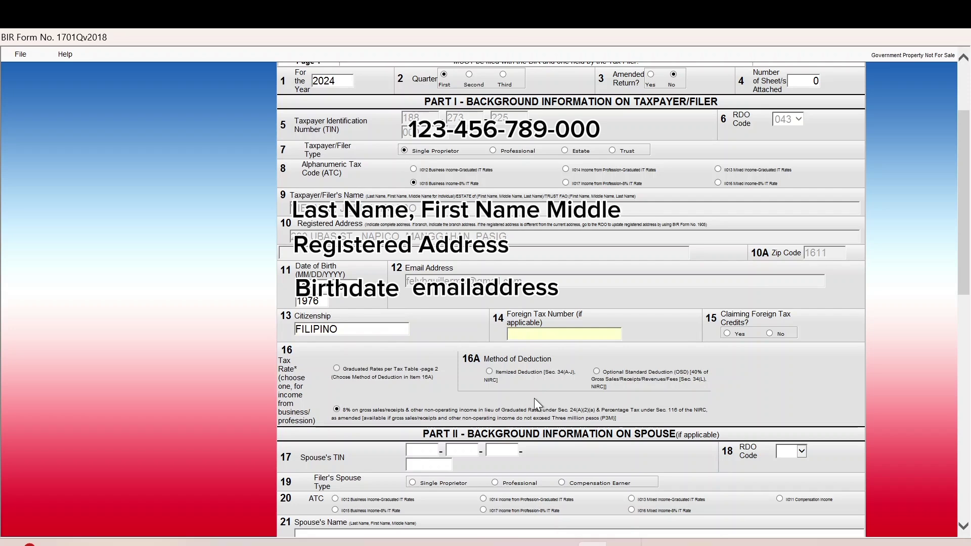
On page 2 of the 1701Q, enter 35,500.00 sales/revenues in item 47A.
left_click(963, 526)
scroll(963, 525, "down", 12)
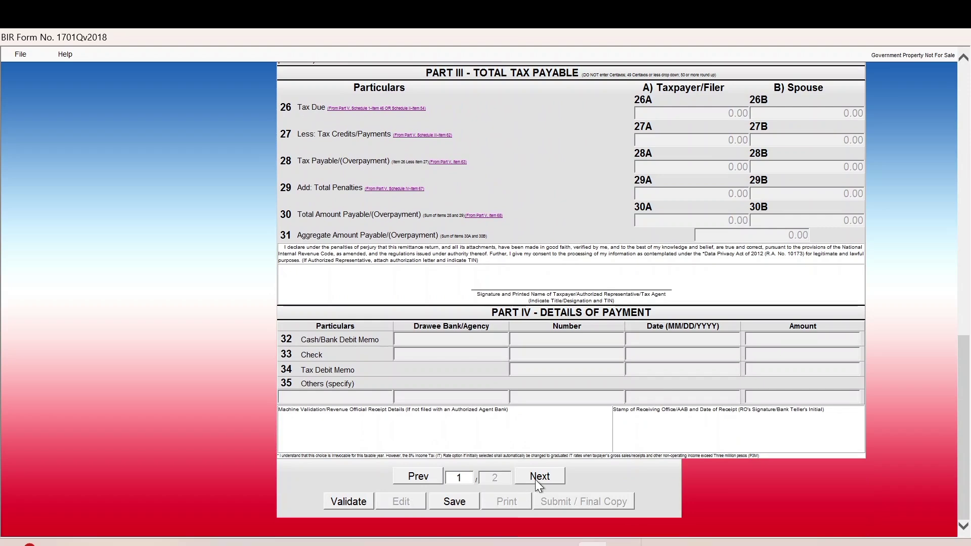
left_click(537, 478)
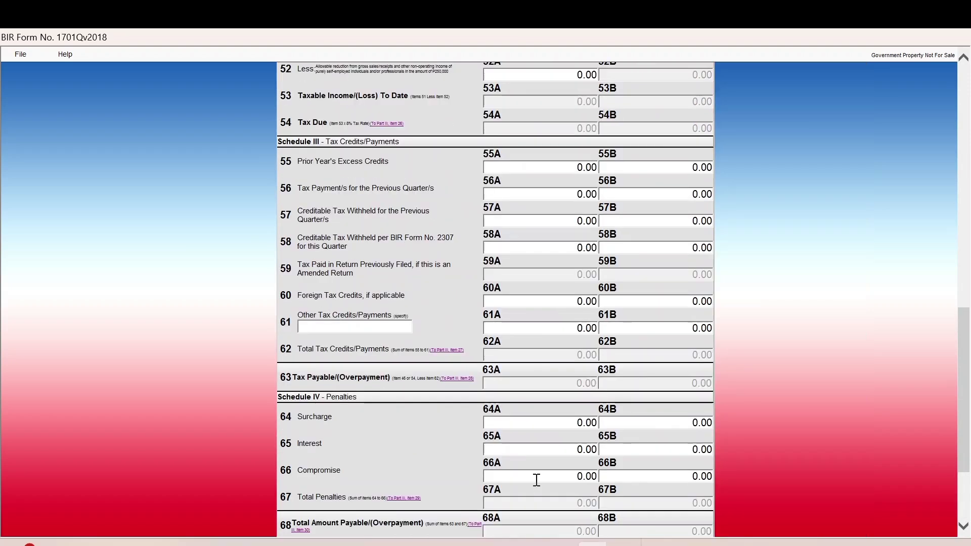
scroll(678, 137, "up", 5)
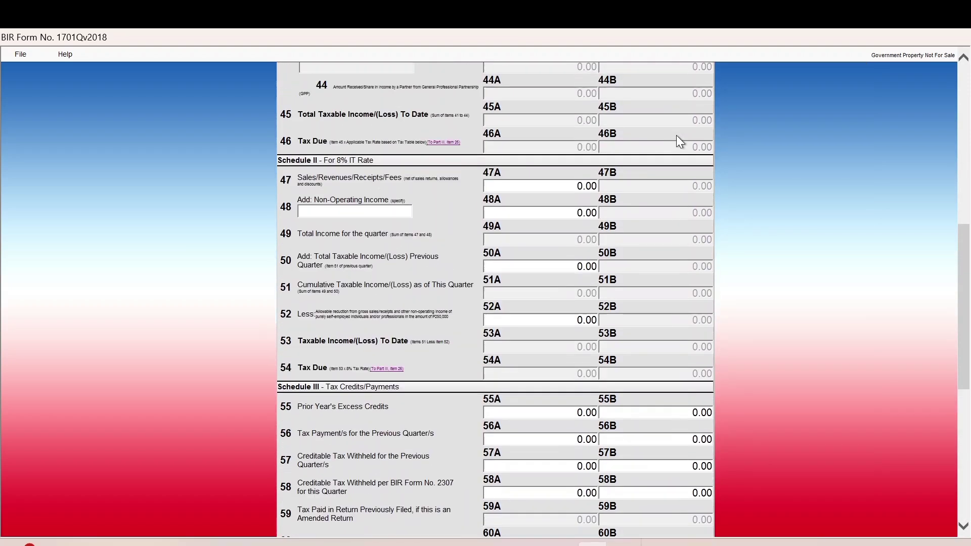
scroll(676, 137, "up", 1)
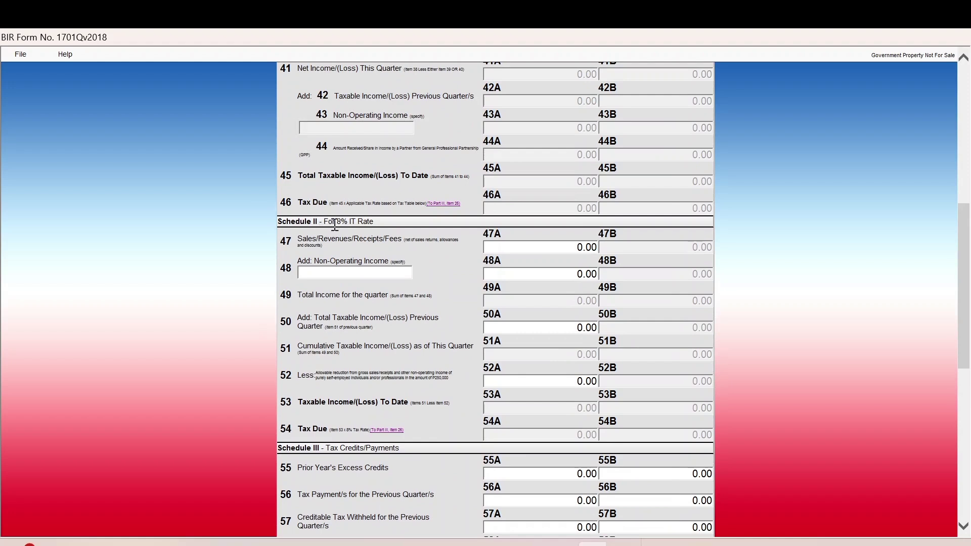
left_click(531, 247)
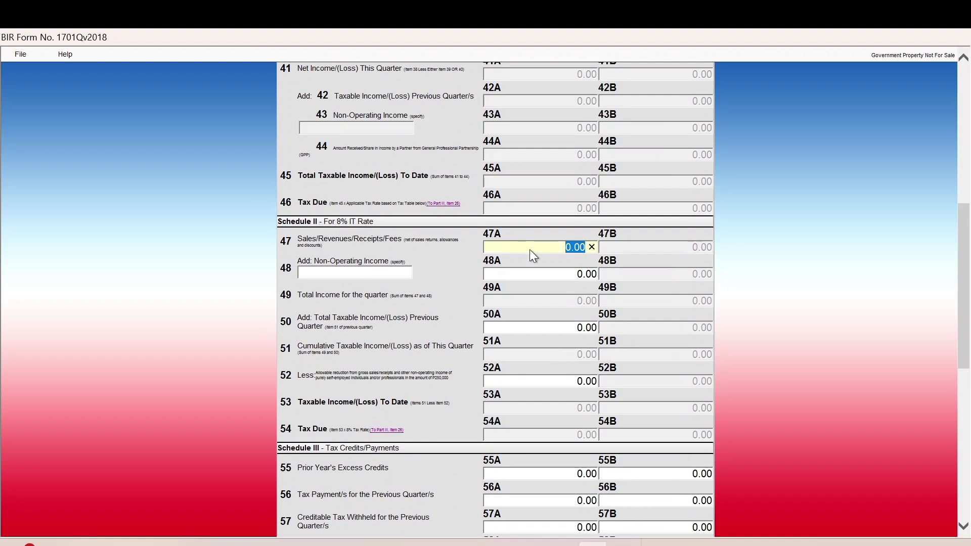
type("35500")
key("Tab")
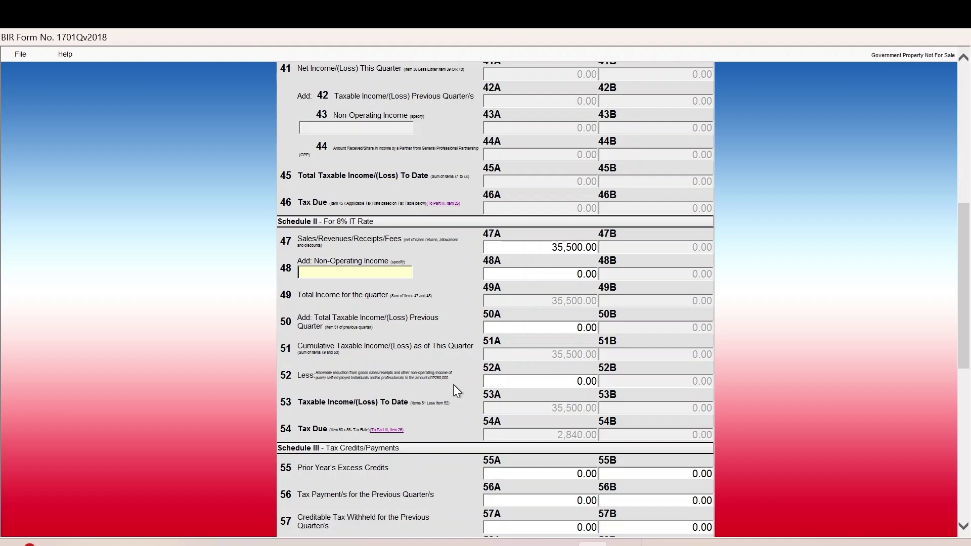
Enter the 35,500.00 allowable reduction in item 52A, leaving taxable income at 0.00.
left_click(555, 386)
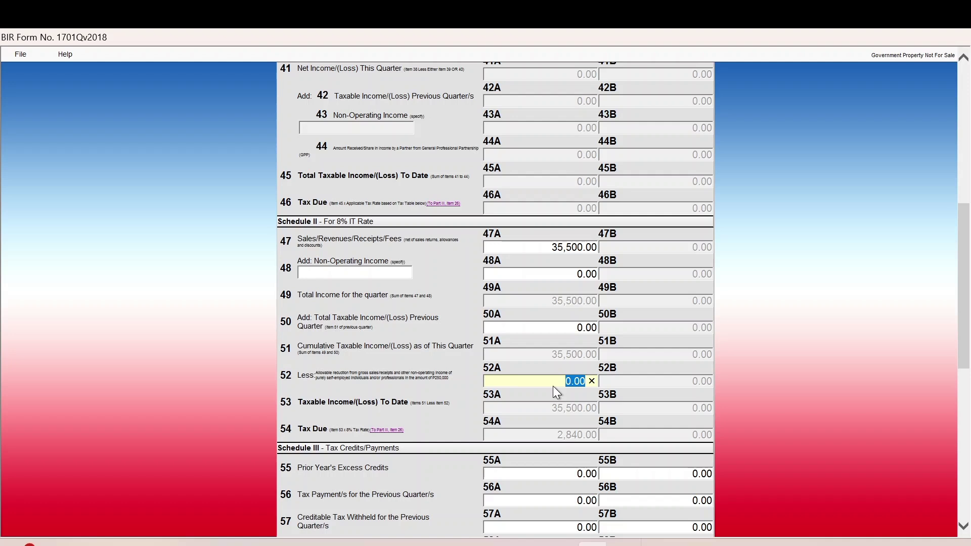
type("355")
key("Tab")
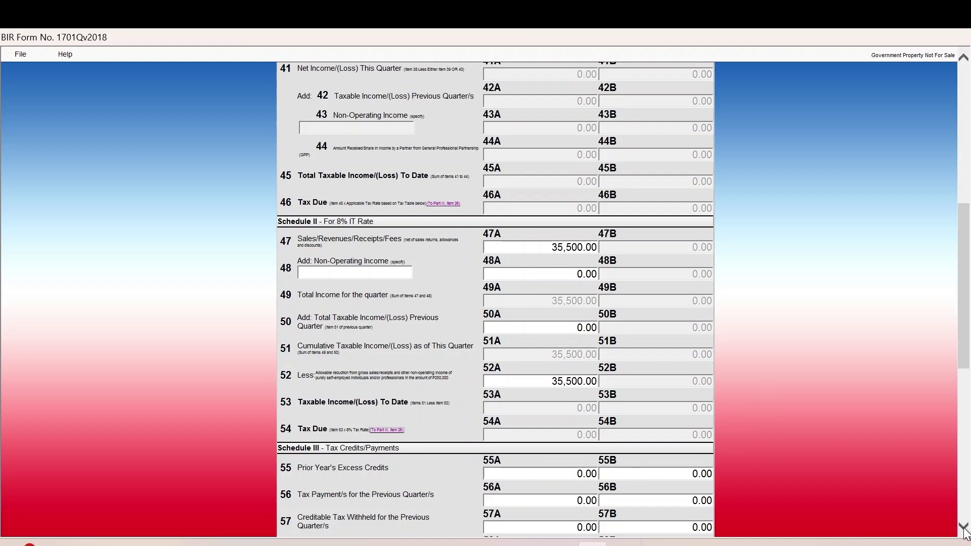
left_click_drag(964, 532, 964, 532)
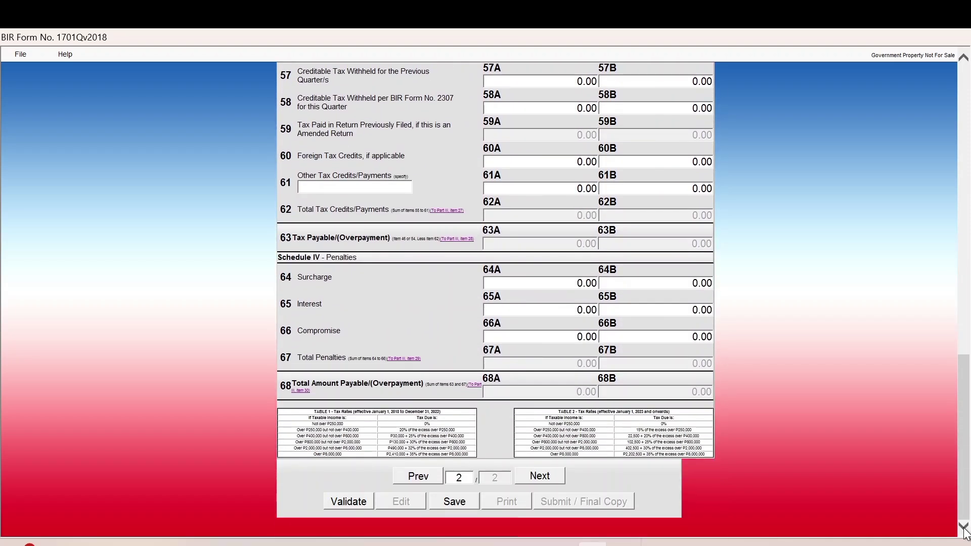
Back on page 1, validate and save the 1701Q, then choose Submit / Final Copy.
left_click(415, 475)
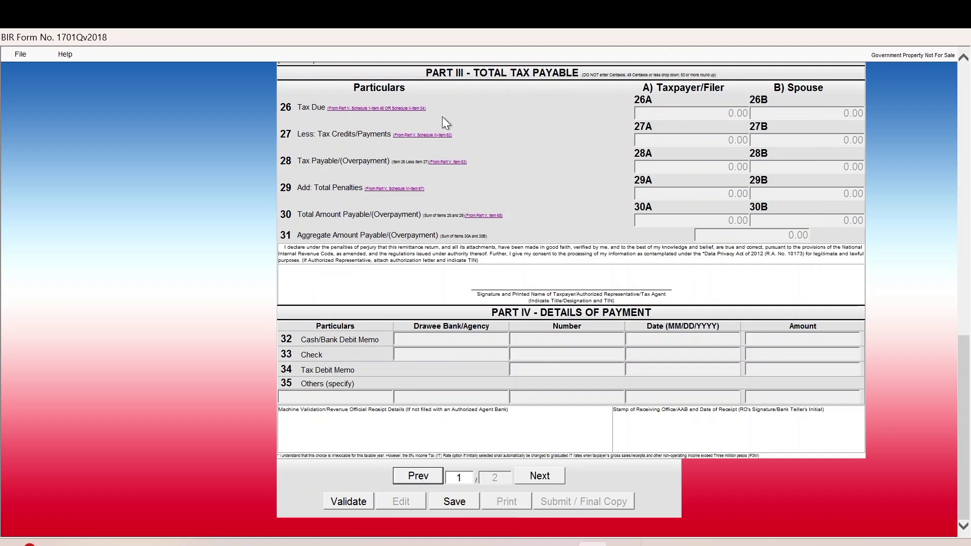
left_click(340, 502)
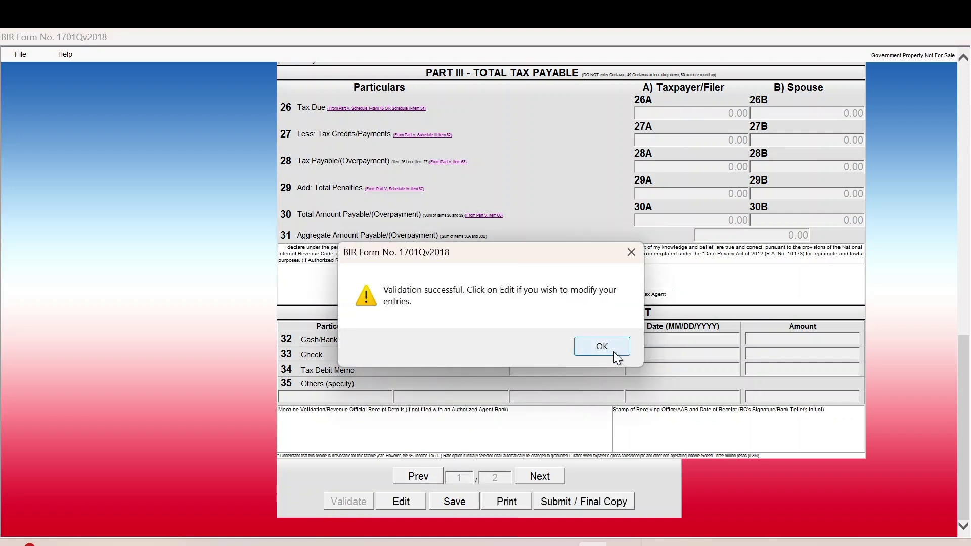
left_click(602, 347)
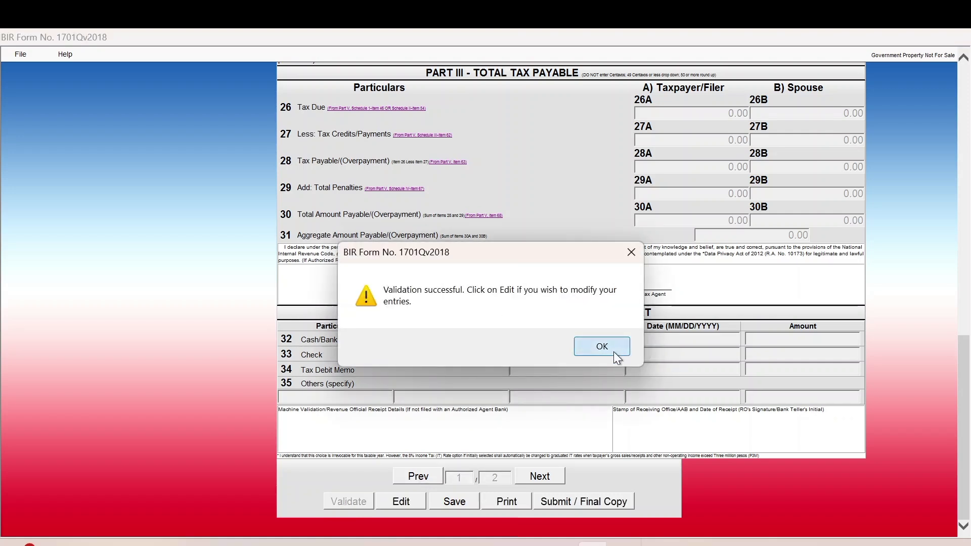
left_click(457, 502)
left_click(571, 345)
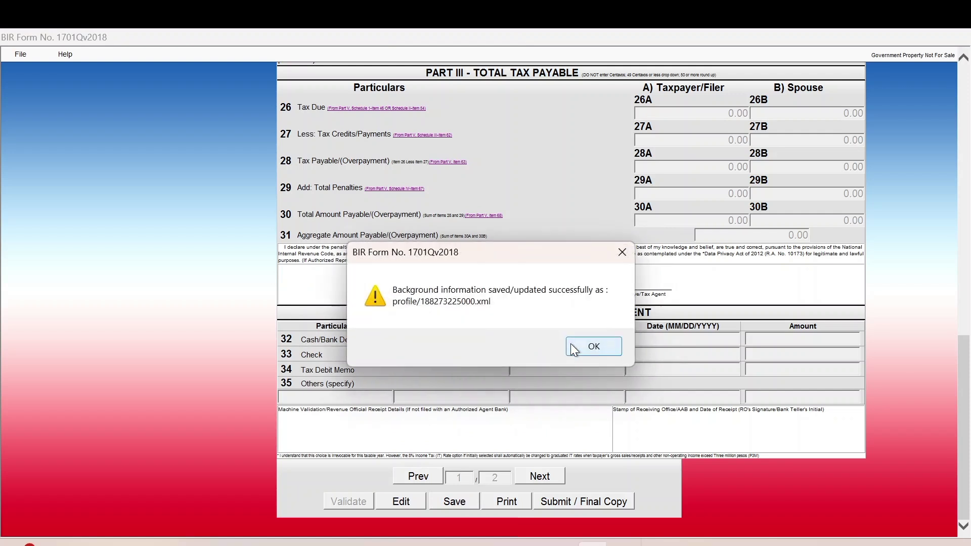
left_click(572, 347)
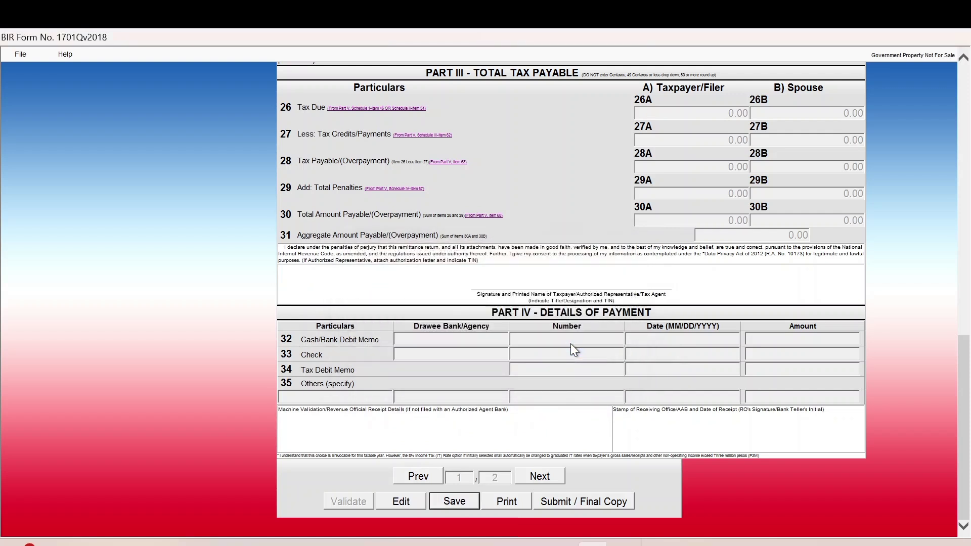
left_click(557, 501)
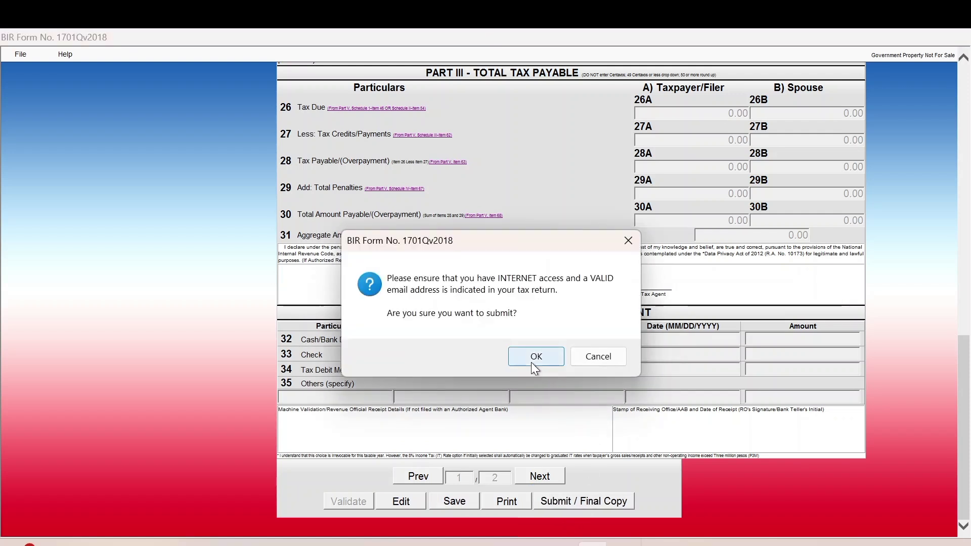
Confirm submission and accept the TOSA, then resend the 1701Q online after the failed attempt.
left_click(531, 360)
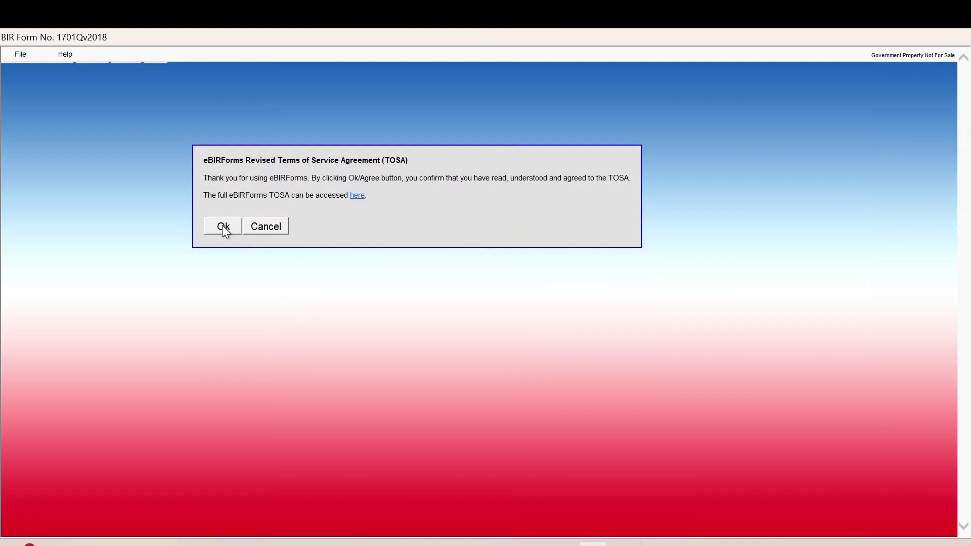
left_click(223, 227)
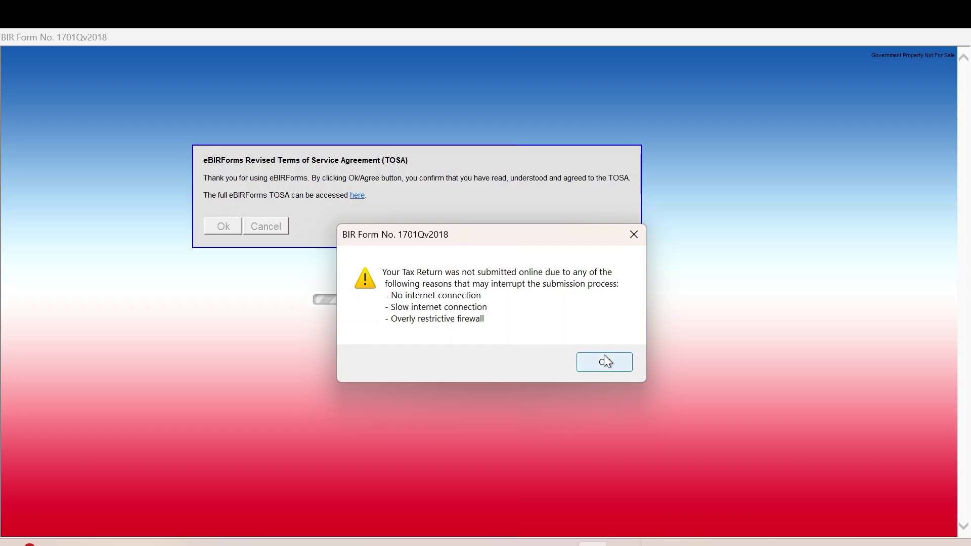
left_click(605, 361)
scroll(639, 394, "down", 1)
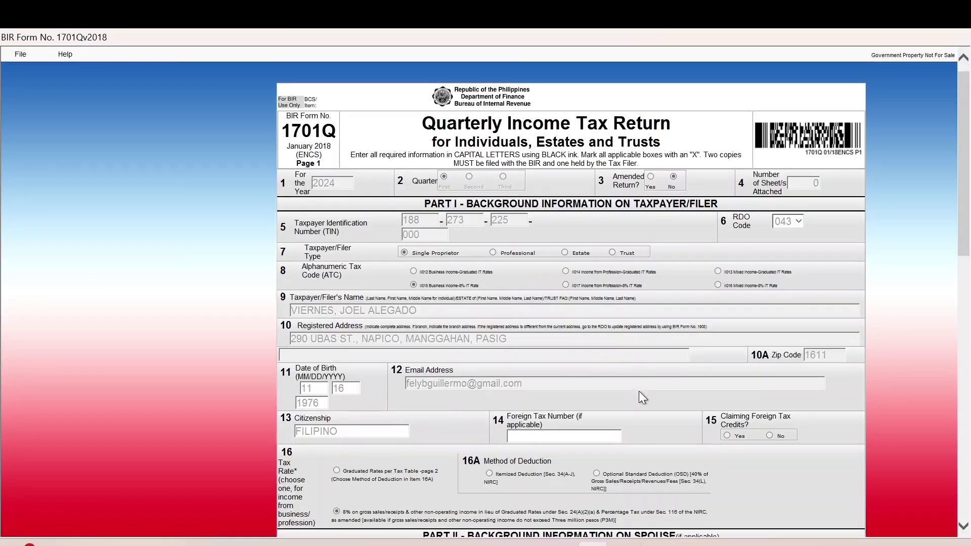
scroll(639, 393, "down", 12)
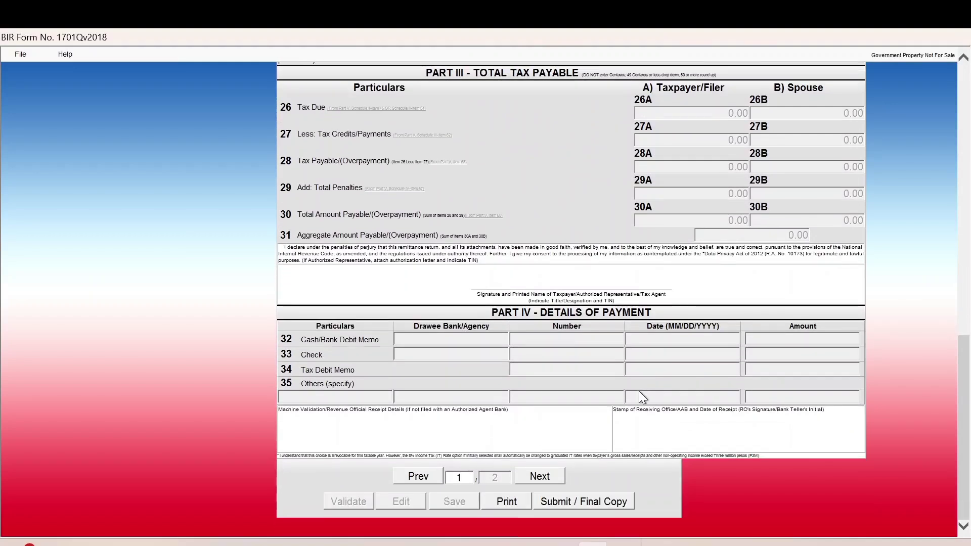
left_click(568, 495)
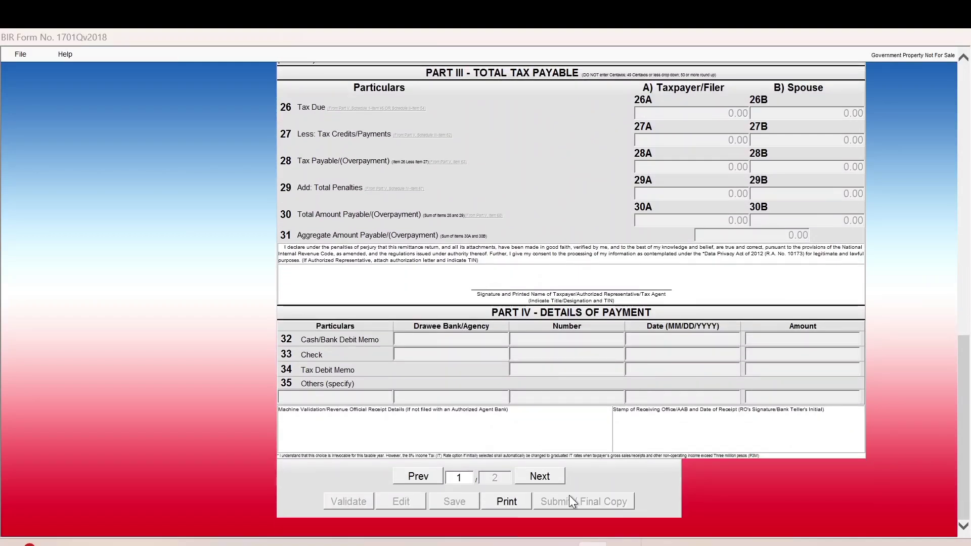
left_click(567, 357)
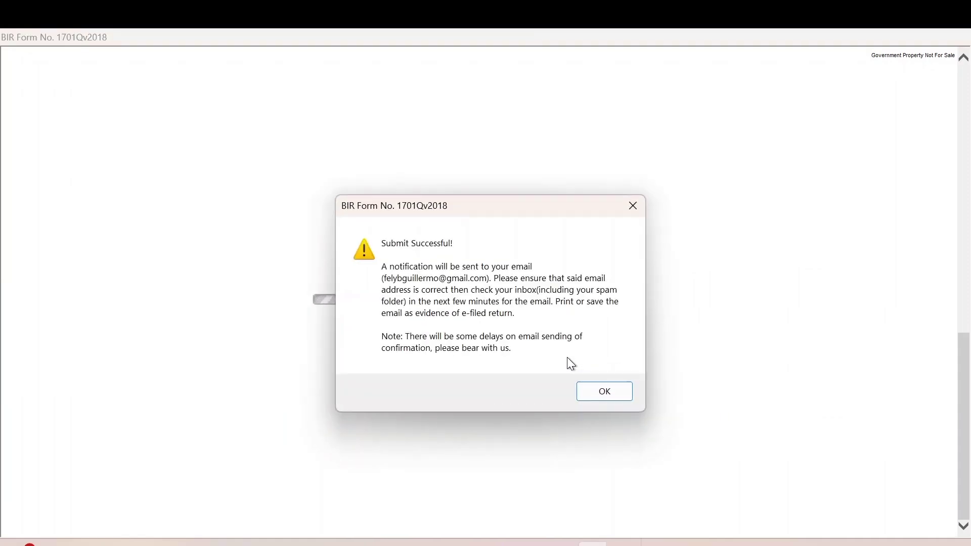
Close the Submit Successful and ePay notices and scroll to the 1701Q's Part III–IV payment section.
left_click(607, 394)
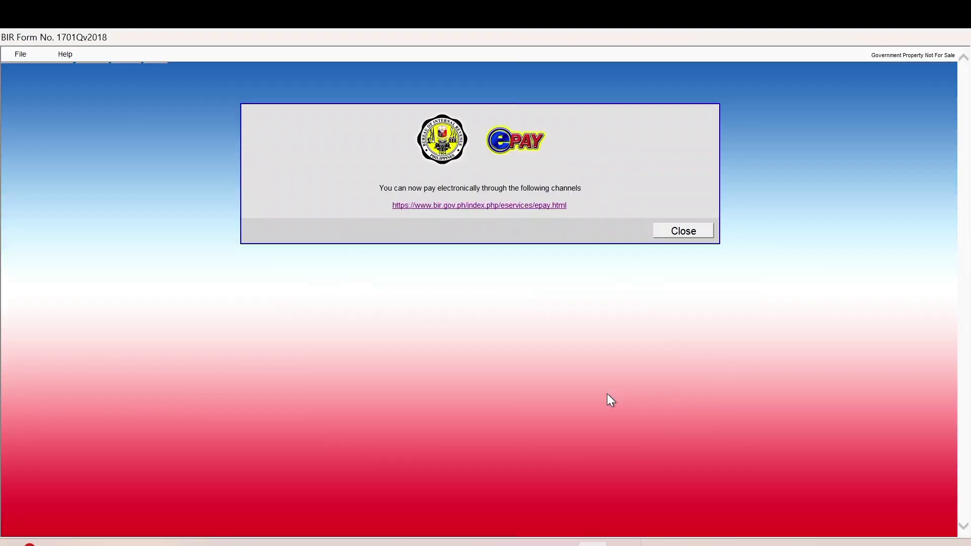
left_click(683, 238)
scroll(793, 391, "down", 3)
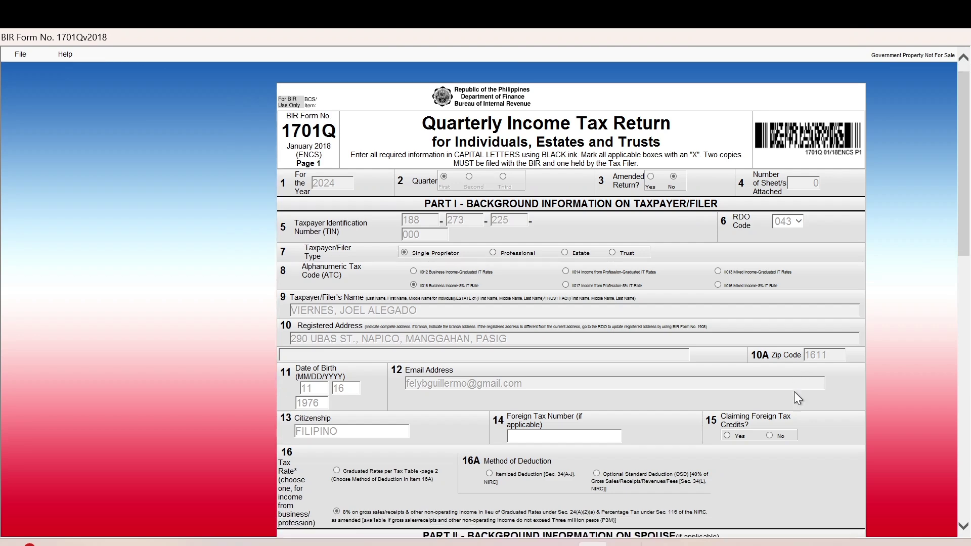
scroll(794, 391, "down", 20)
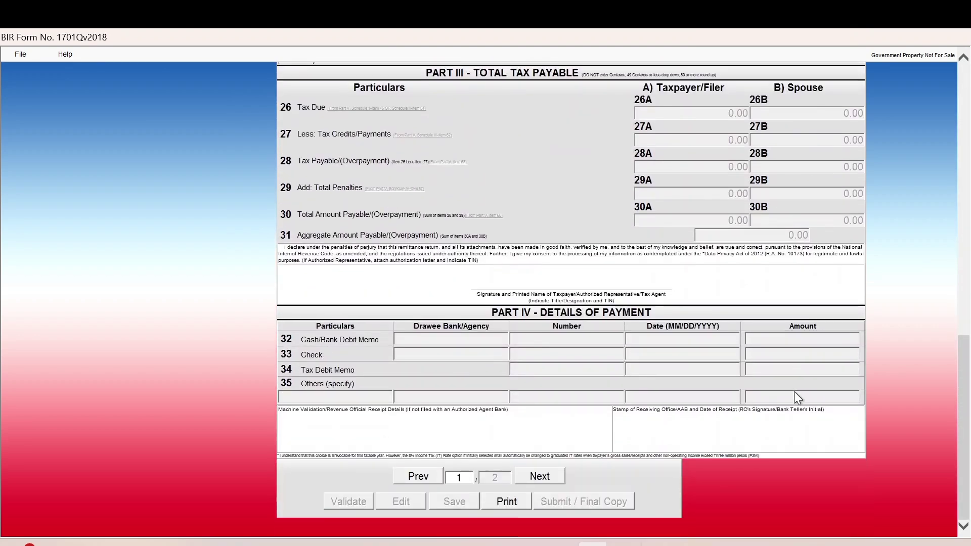
Print the filed 1701Q return's first page to the Microsoft Print to PDF printer.
left_click(506, 501)
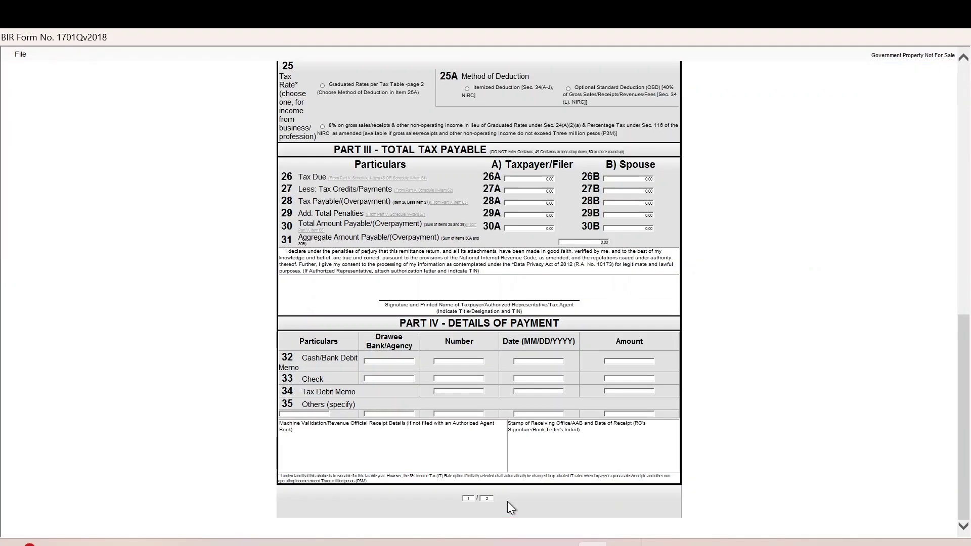
left_click(20, 54)
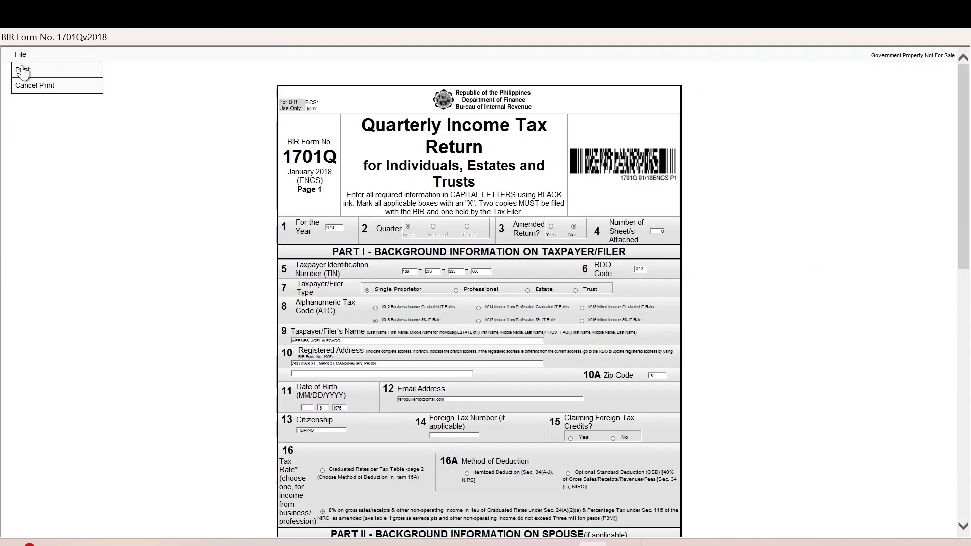
left_click(23, 71)
left_click(187, 124)
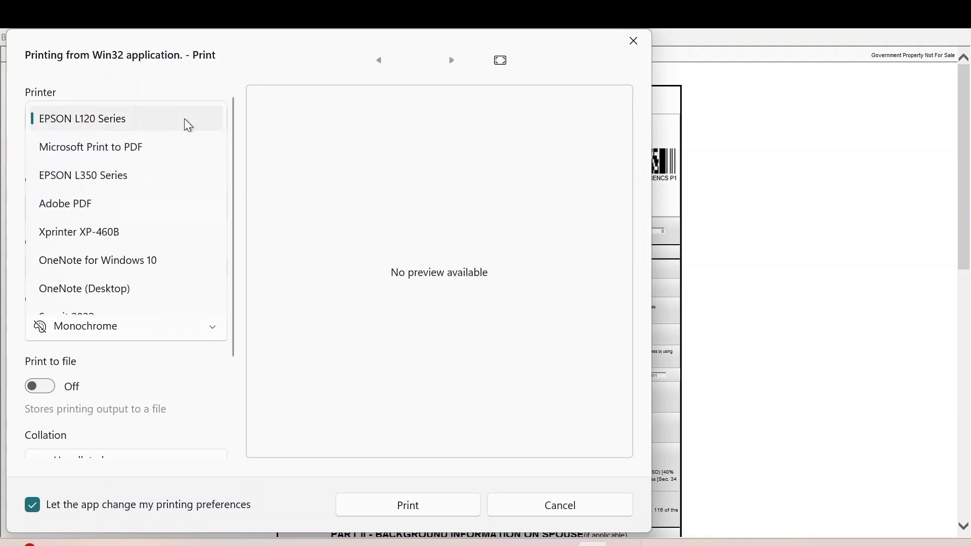
left_click(123, 147)
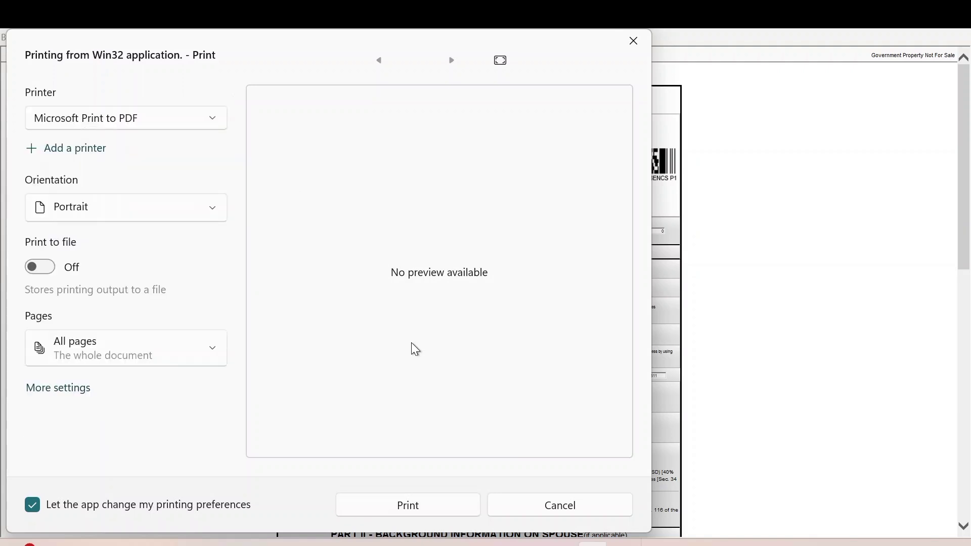
left_click(360, 500)
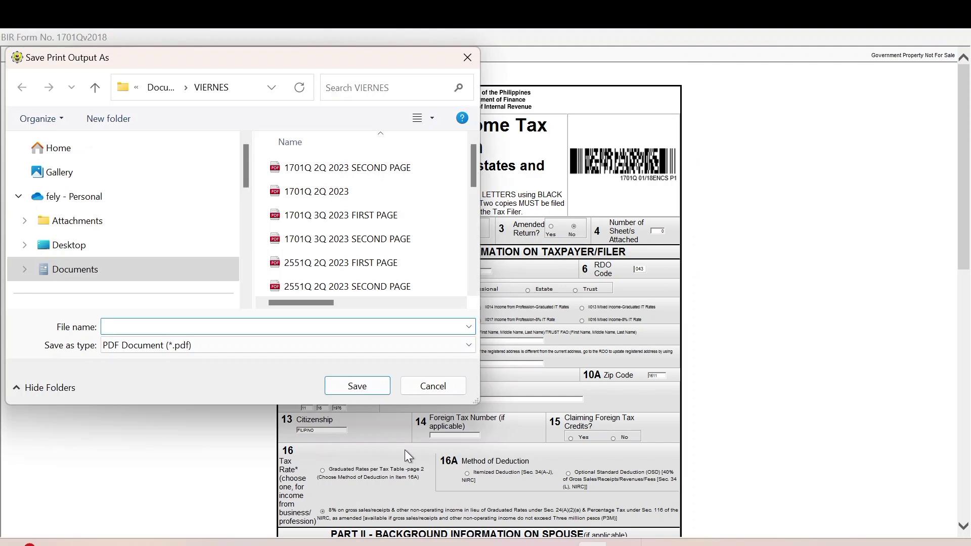
Save the PDF as the taxpayer's surname with '1701Q 1Q 2024 FIRST PAGE'.
type("V")
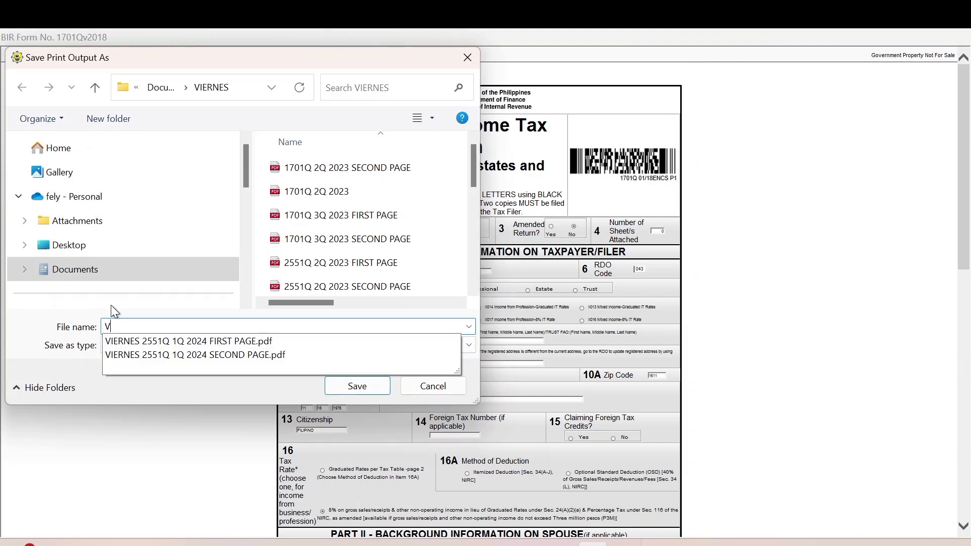
type("IER")
double_click(163, 346)
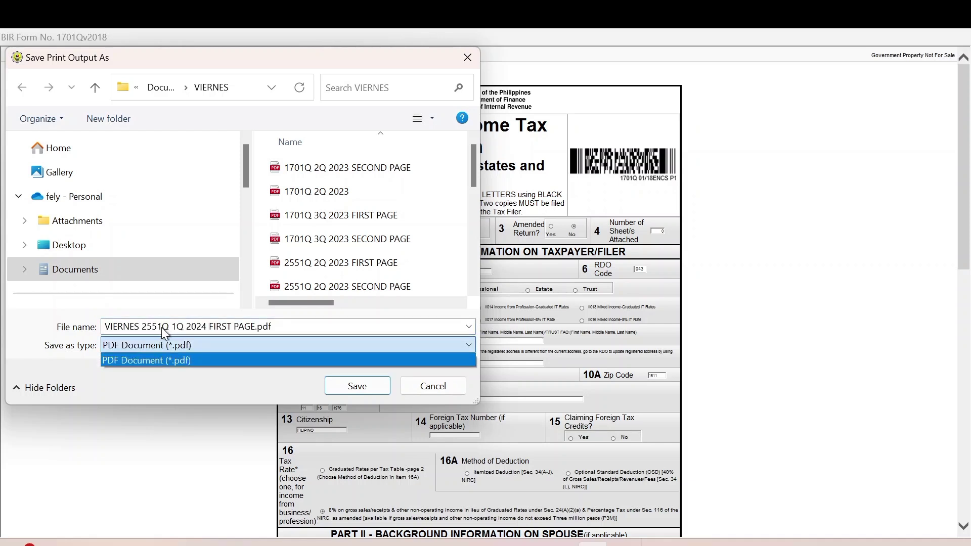
left_click(163, 328)
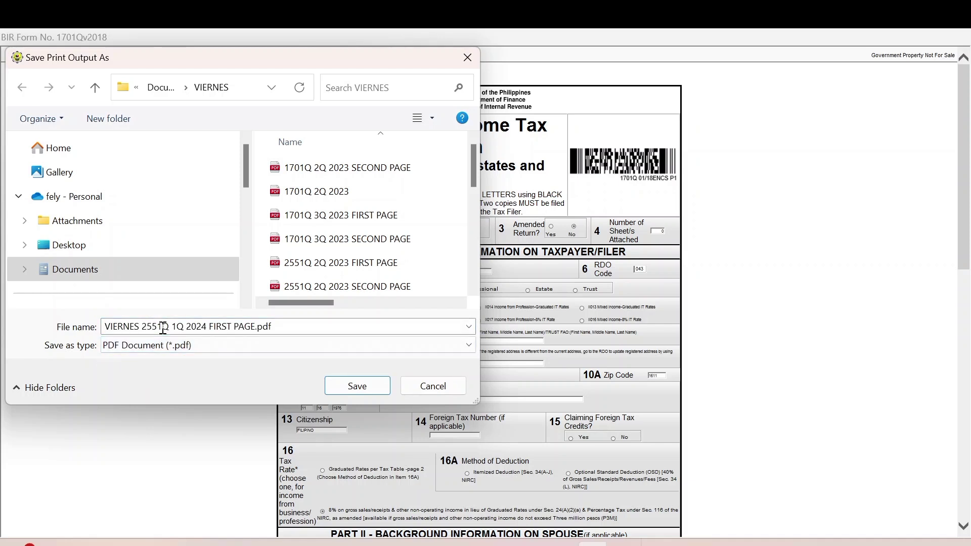
left_click(148, 327)
left_click(149, 328)
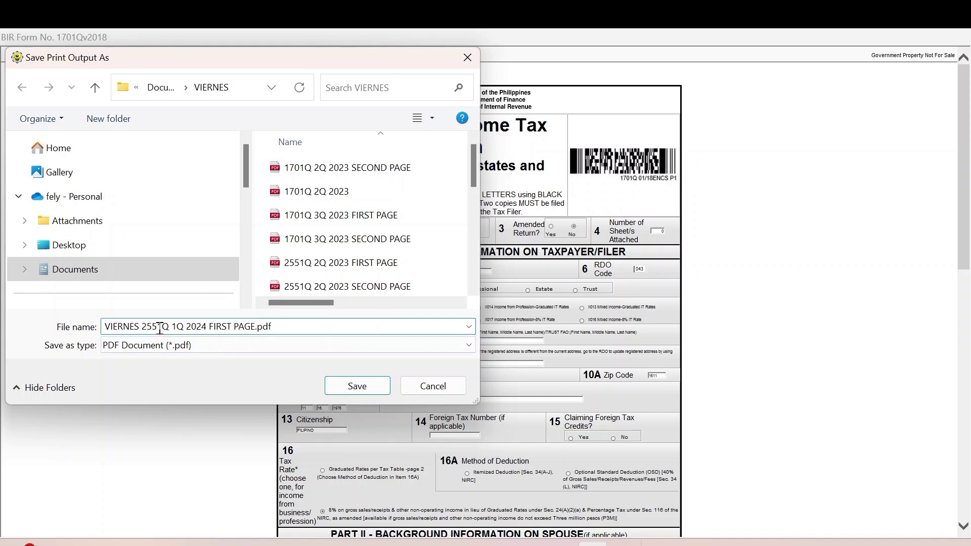
key("BackSpace")
key("BackSpace")
key("BackSpace")
type("1")
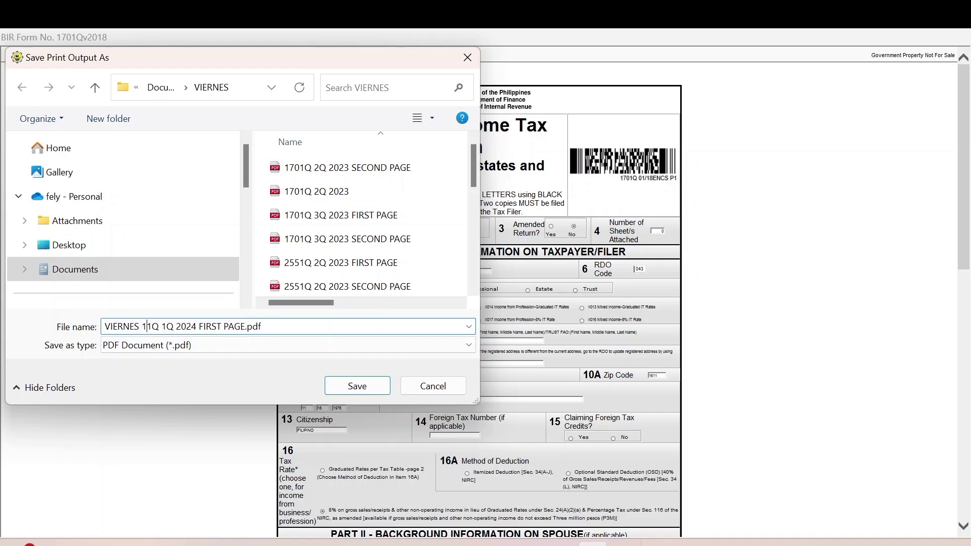
type("701")
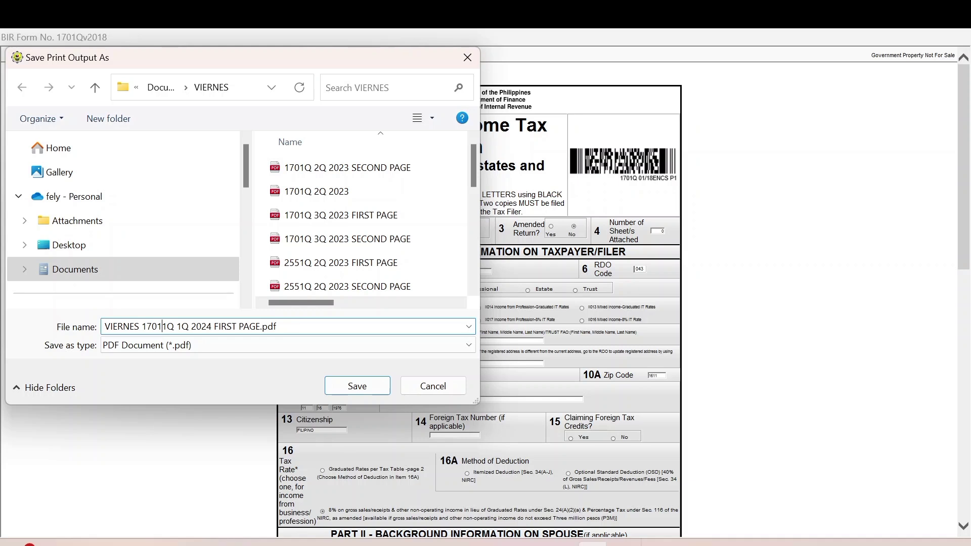
key("Delete")
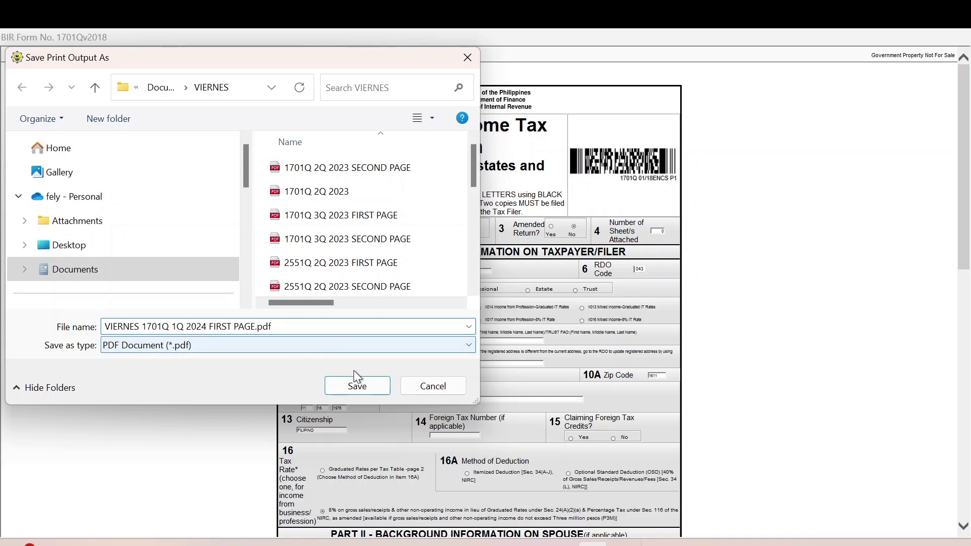
left_click(360, 387)
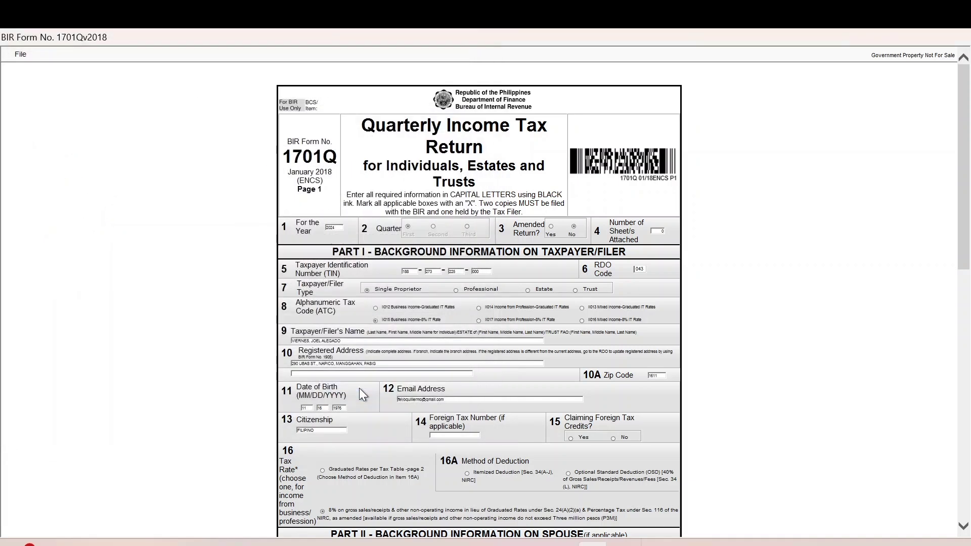
Print page 2 of the return to the Microsoft Print to PDF printer.
scroll(359, 387, "down", 7)
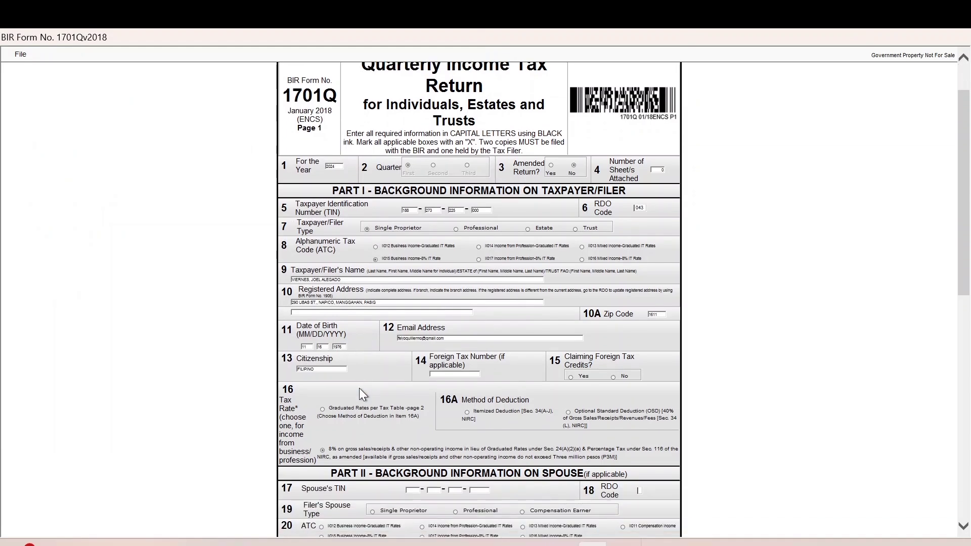
scroll(359, 388, "down", 4)
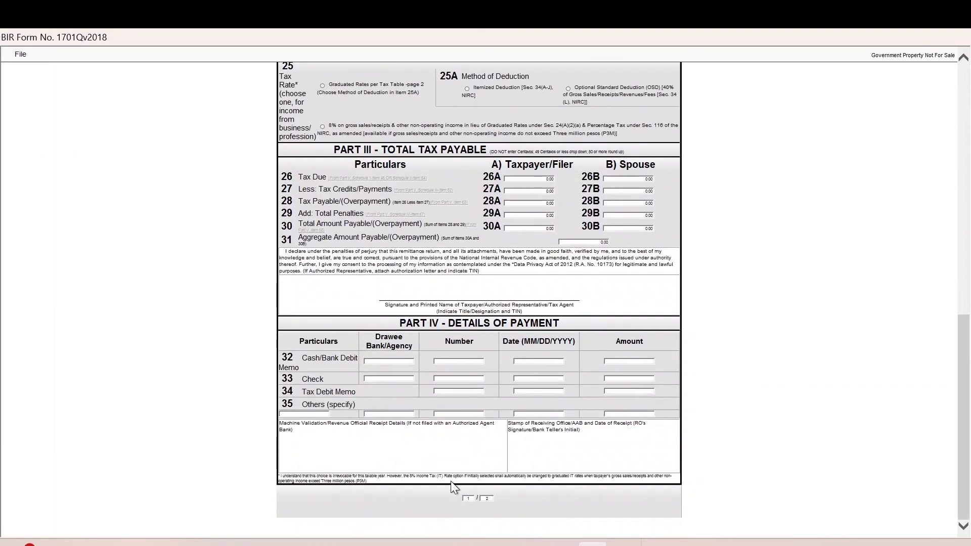
scroll(467, 498, "down", 6)
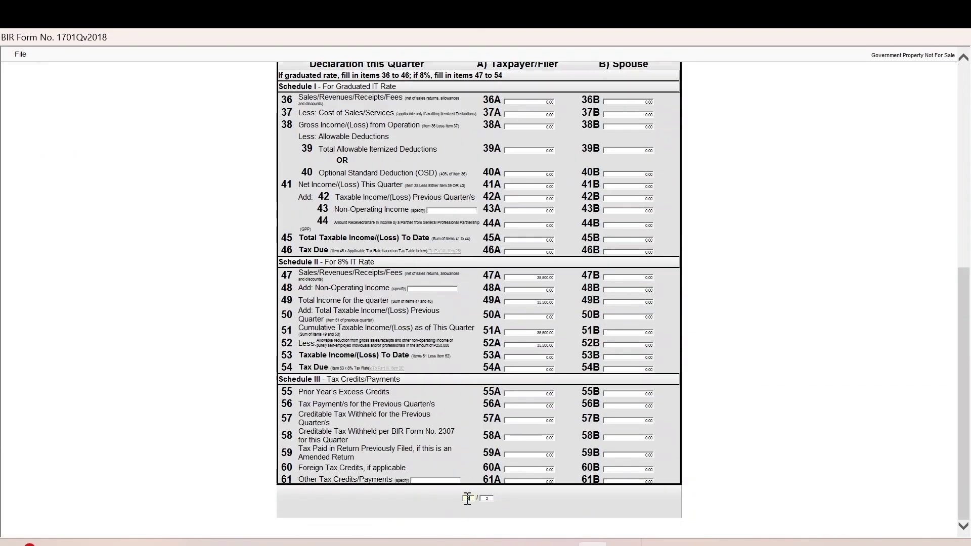
left_click(20, 54)
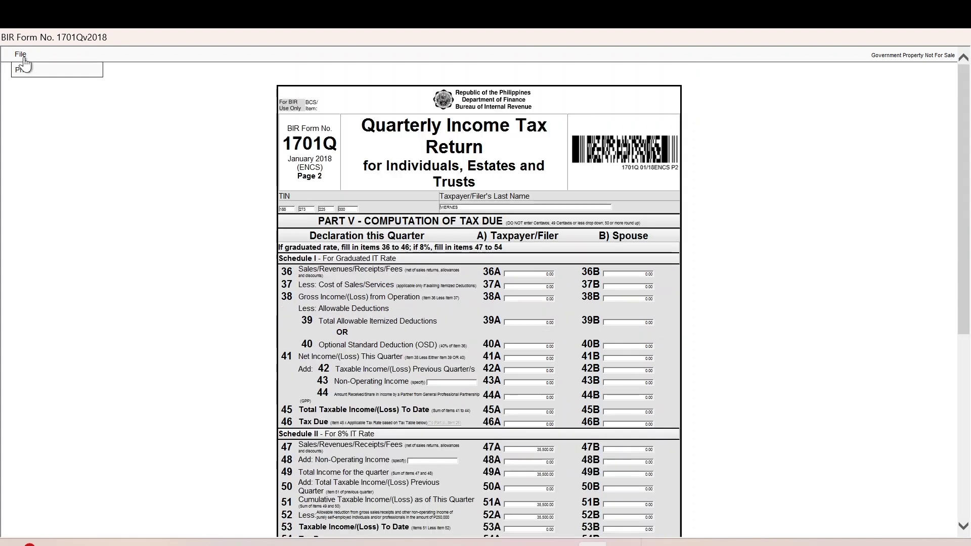
left_click(26, 71)
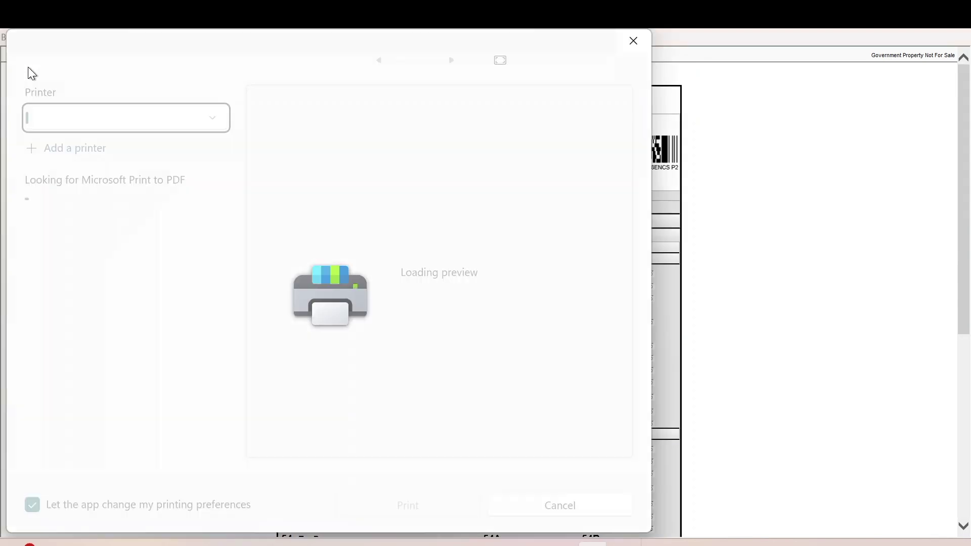
left_click(163, 113)
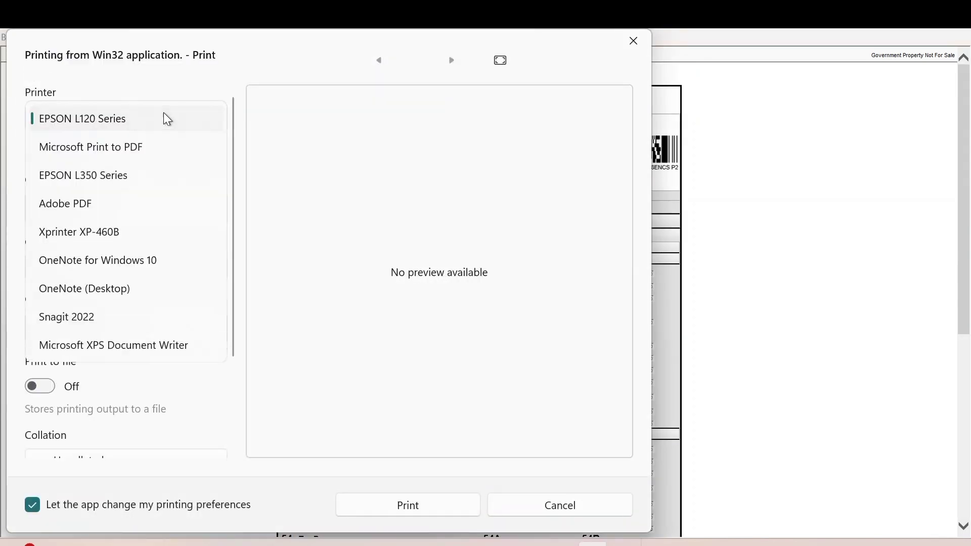
left_click(122, 151)
left_click(395, 495)
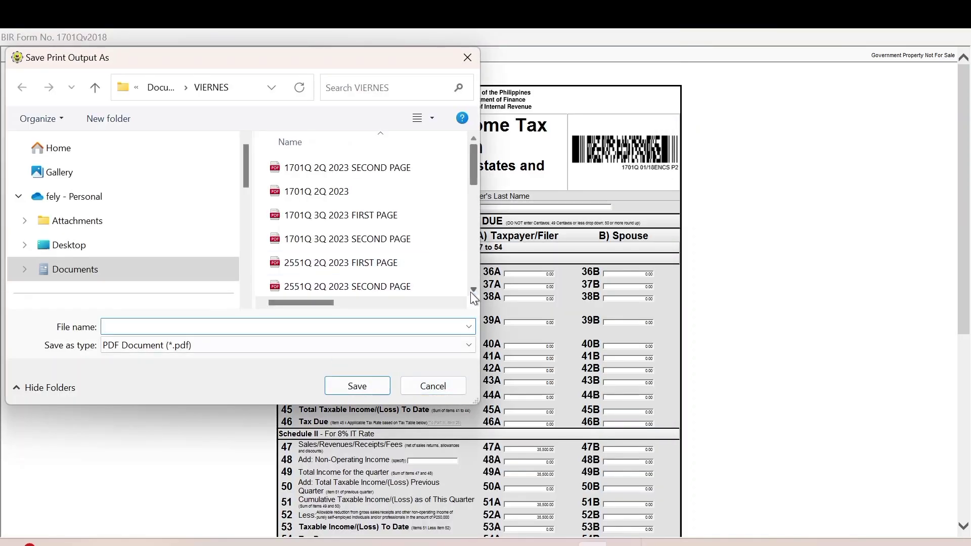
Save it under the first-page file name with FIRST replaced by SECOND.
scroll(470, 292, "down", 3)
scroll(470, 292, "down", 2)
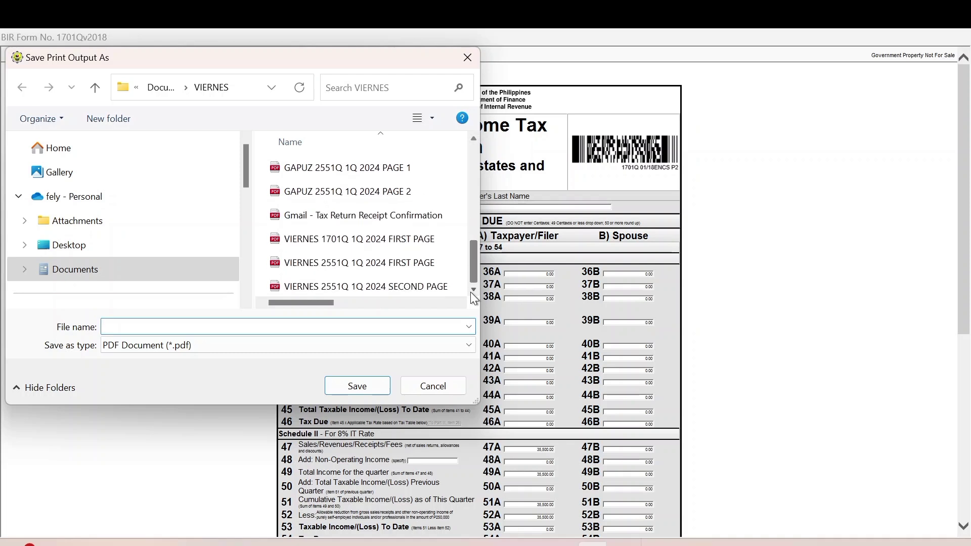
left_click(399, 239)
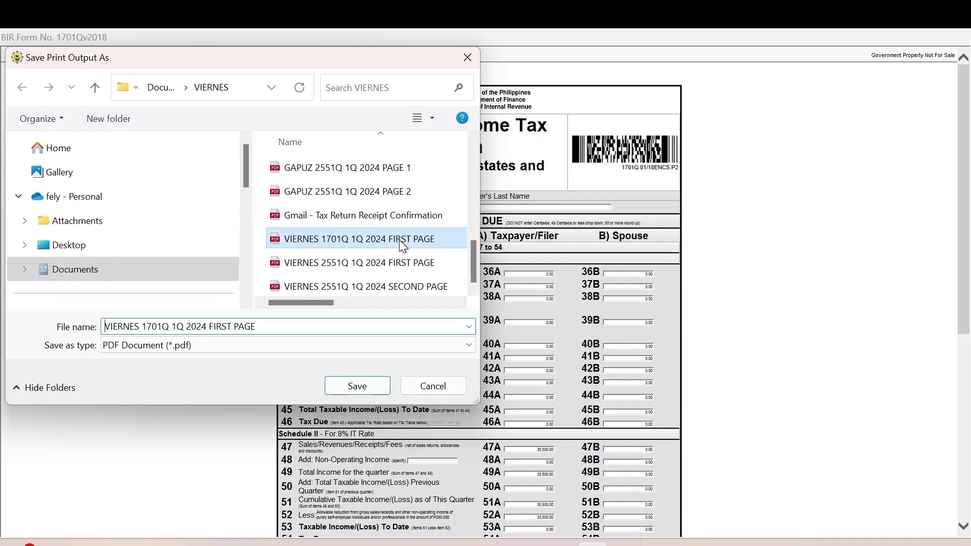
left_click(233, 326)
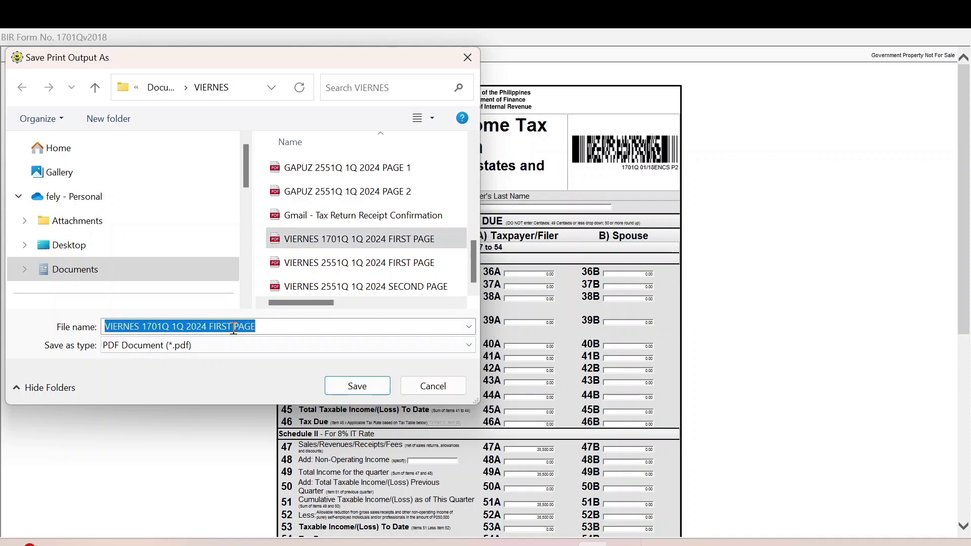
double_click(233, 326)
key("BackSpace")
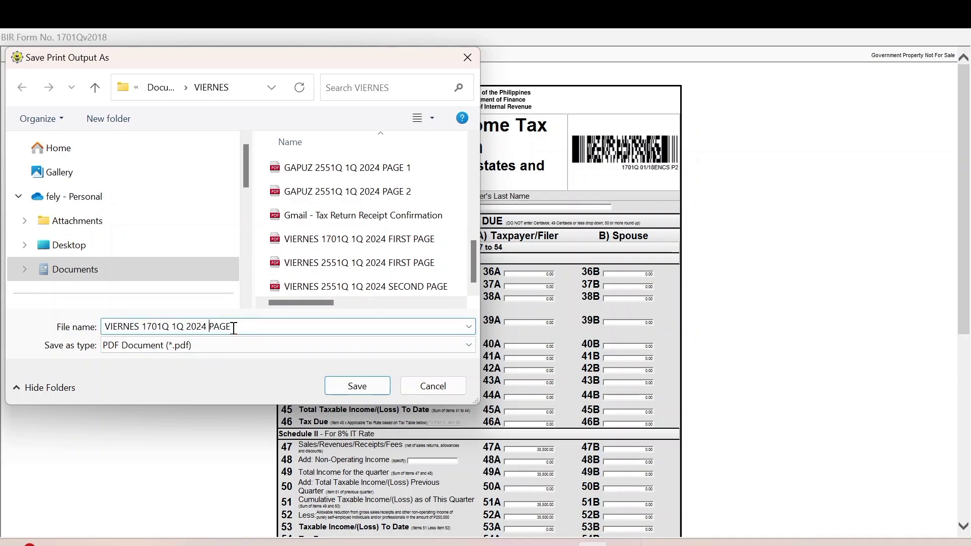
type("SECOND")
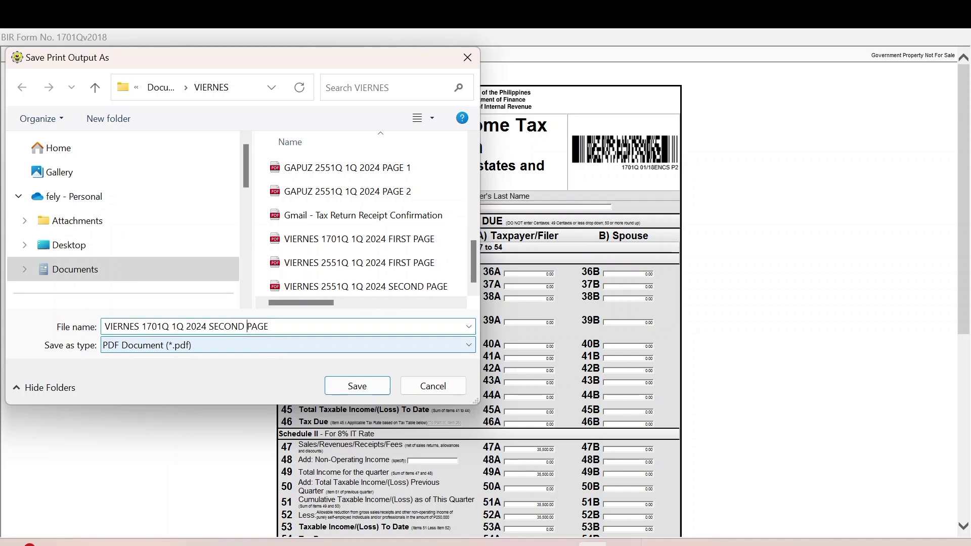
left_click(357, 385)
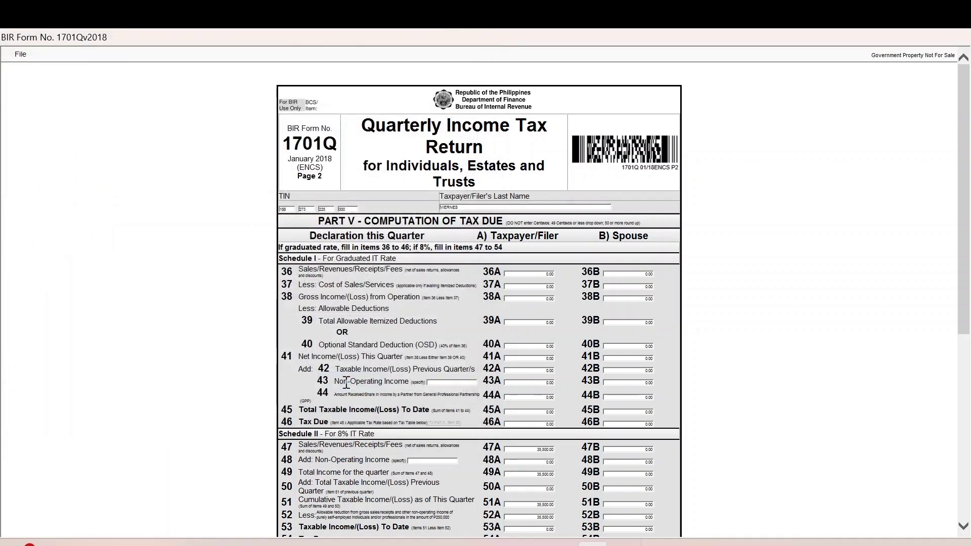
Cancel print view and close the 1701Q form back to the main screen.
scroll(346, 384, "down", 1)
scroll(346, 384, "down", 5)
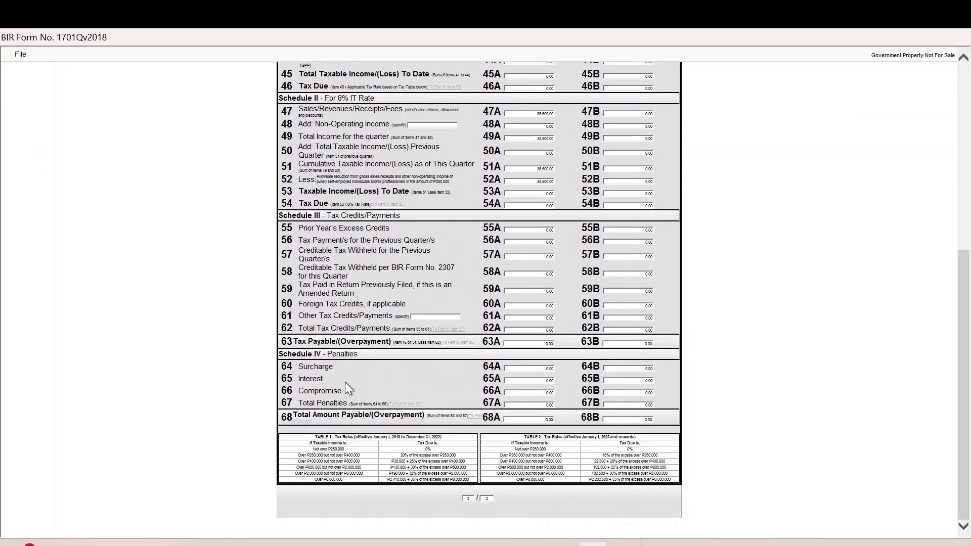
left_click(21, 54)
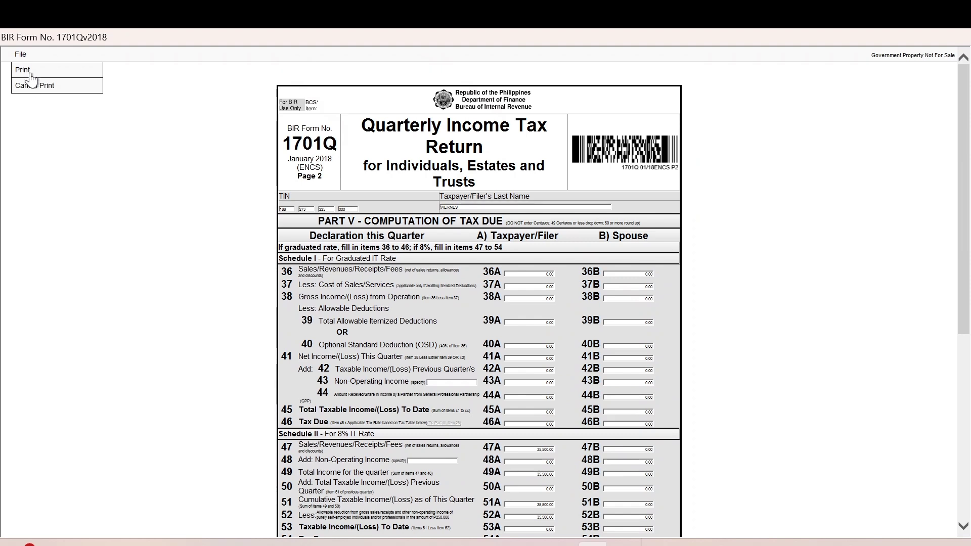
left_click(30, 84)
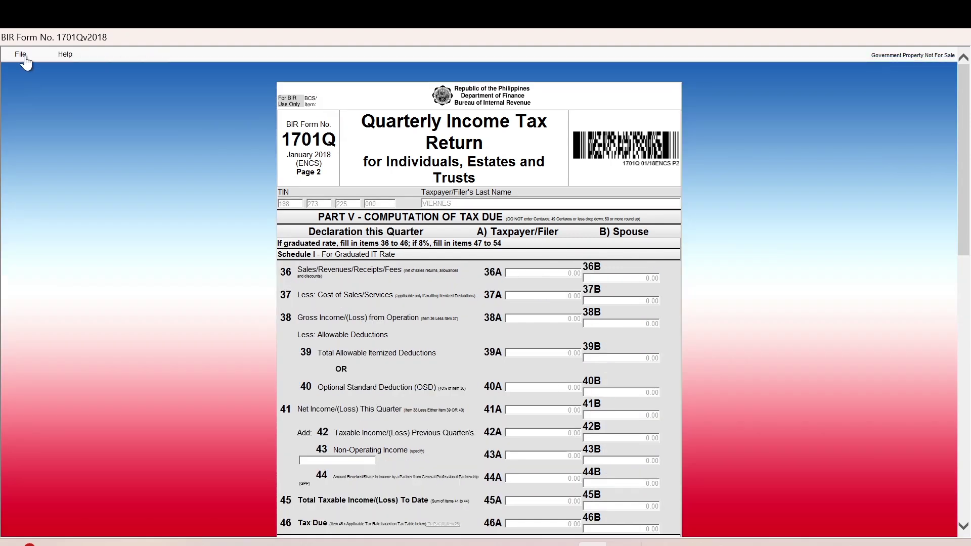
left_click(21, 54)
left_click(37, 71)
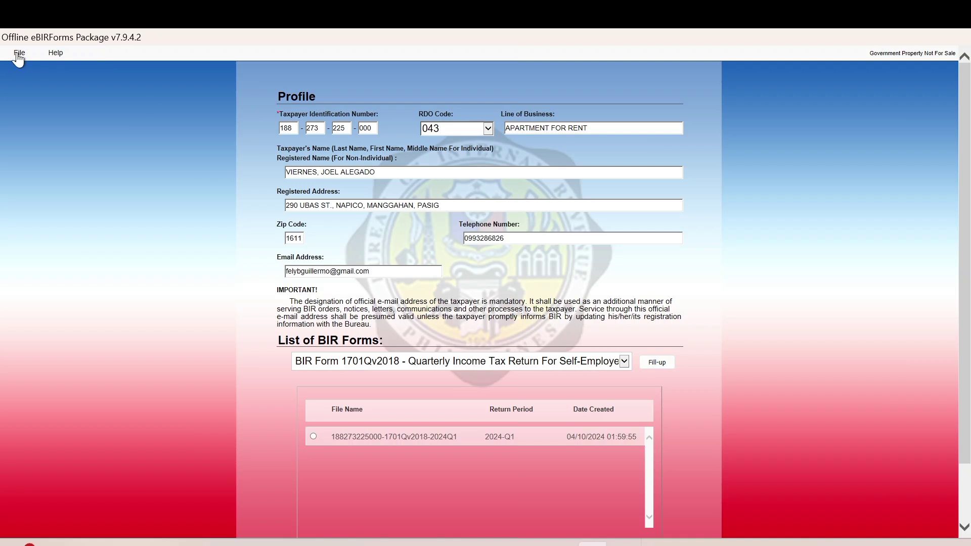
Exit eBIRForms, saving the taxpayer's background information and confirming the success message.
left_click(19, 54)
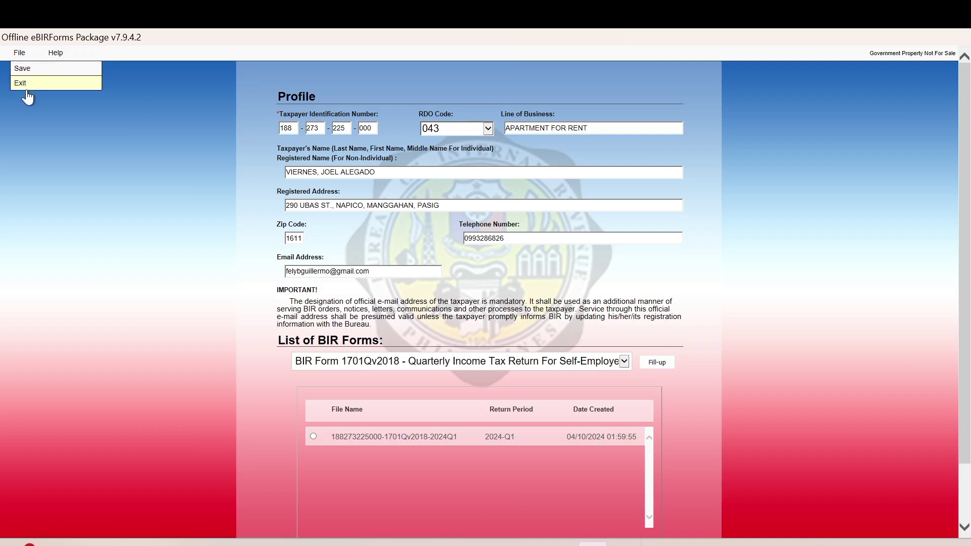
left_click(28, 85)
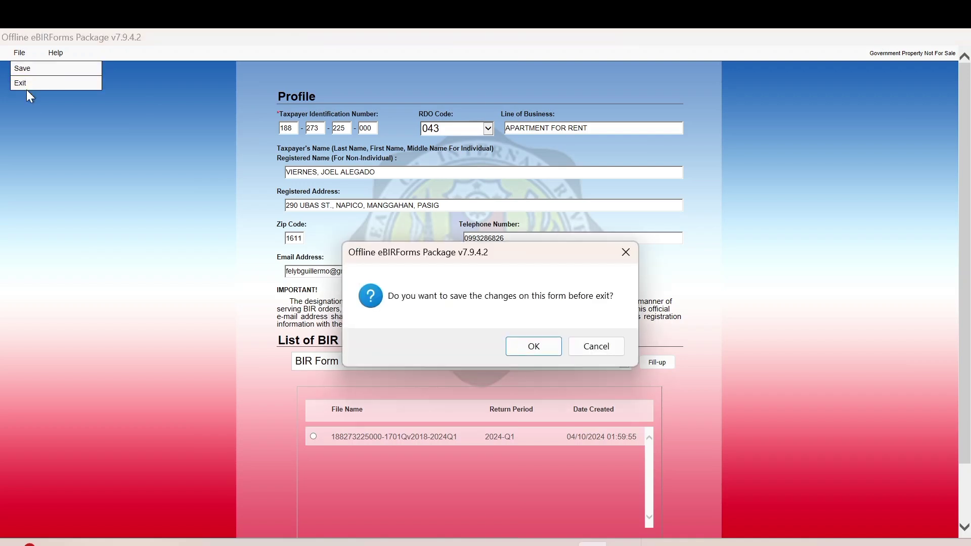
left_click(523, 354)
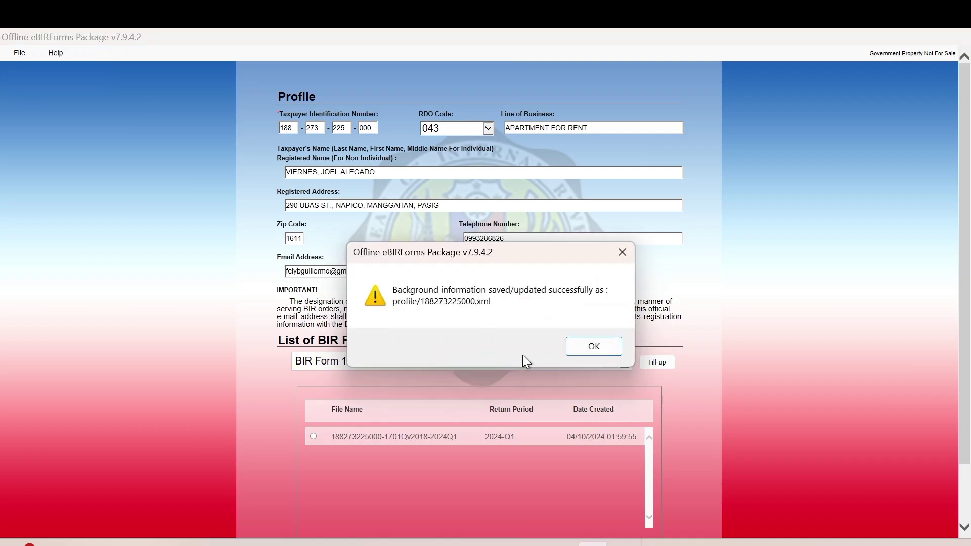
left_click(580, 354)
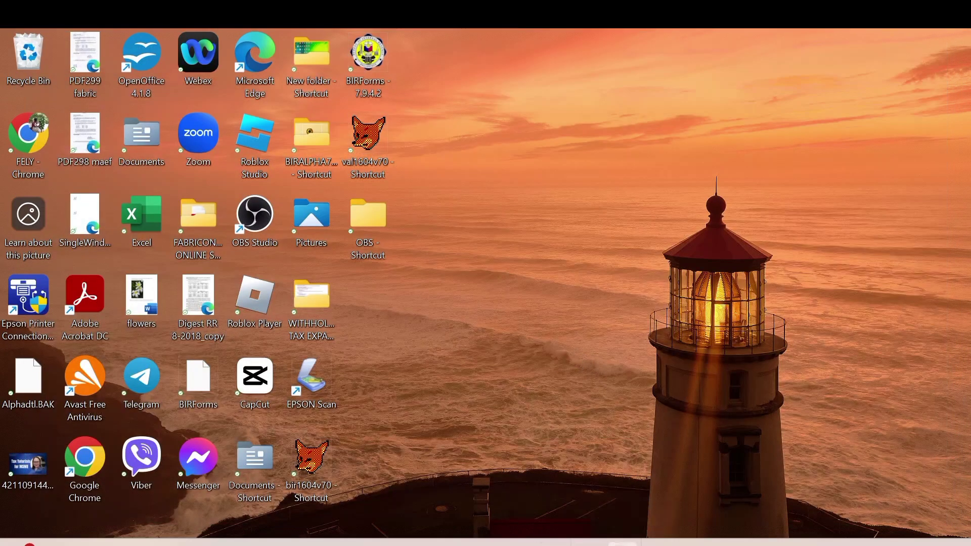
left_click(623, 543)
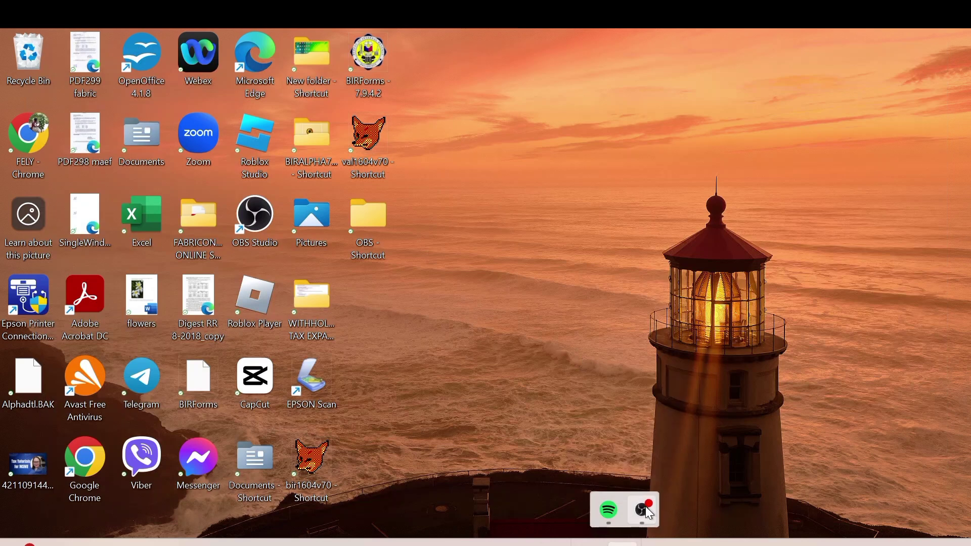
left_click(646, 506)
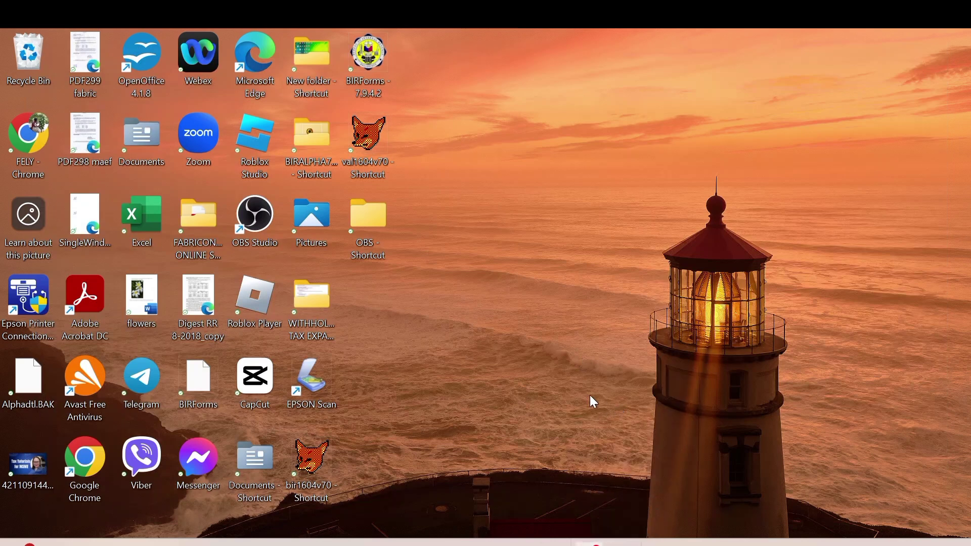